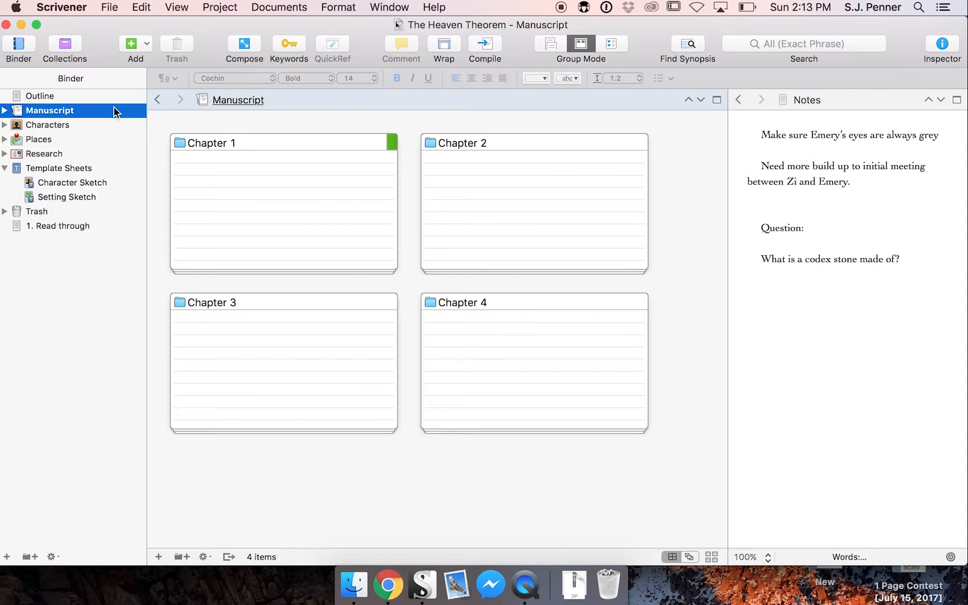
Step: Duplicate the Manuscript folder and move the copy into the Drafts folder inside Research
right_click(52, 111)
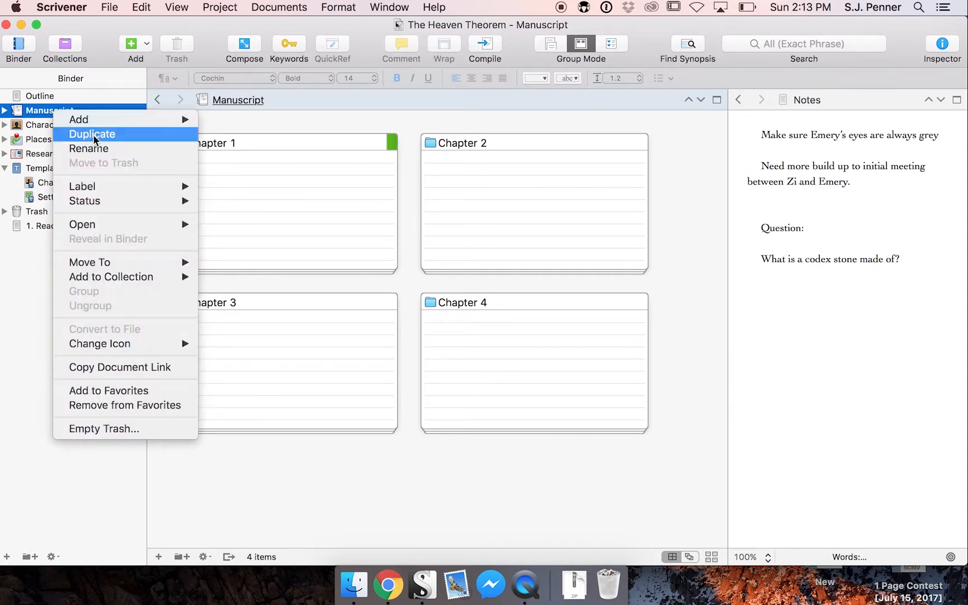
click(94, 134)
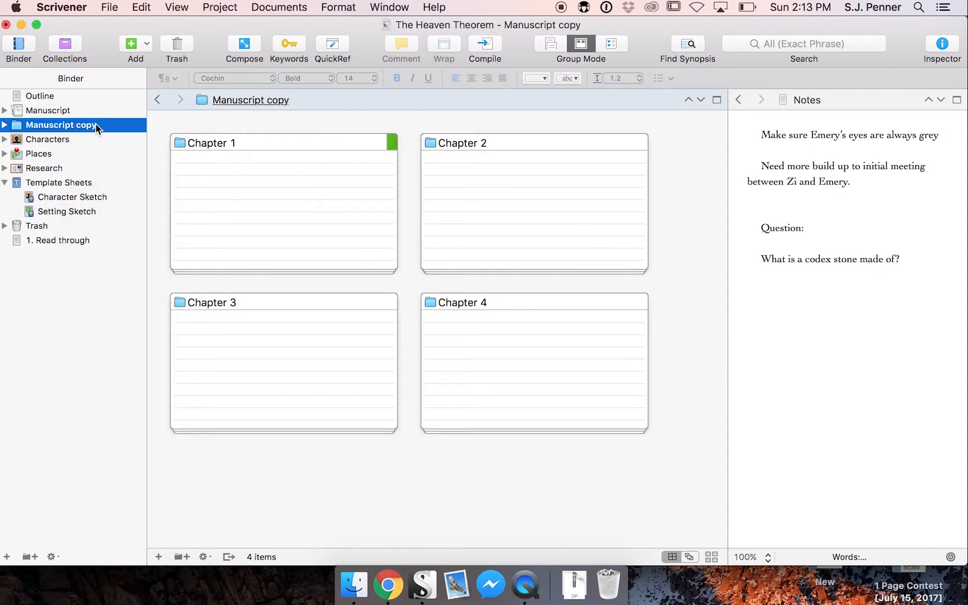
click(4, 168)
drag(40, 124, 57, 284)
click(4, 154)
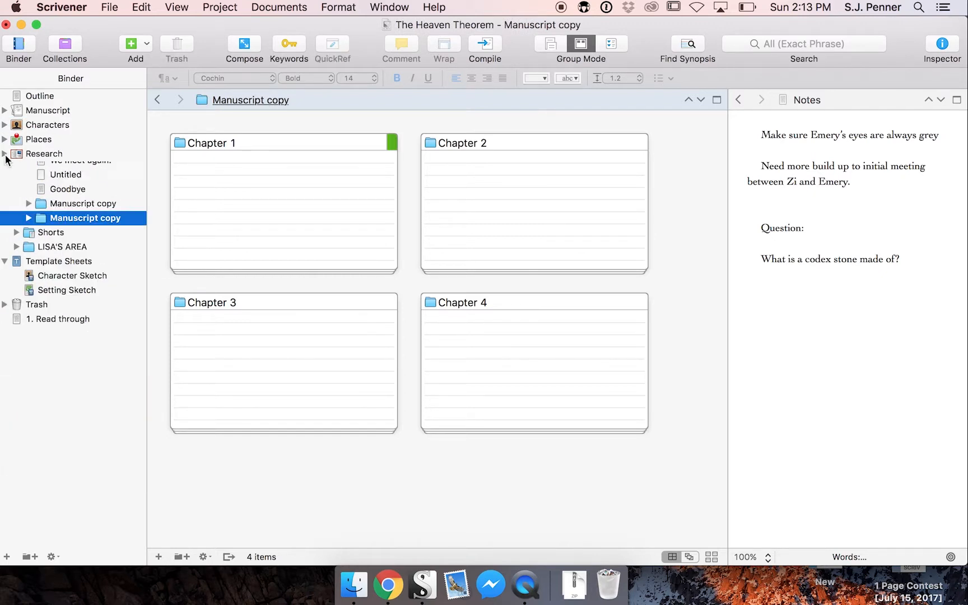
click(6, 168)
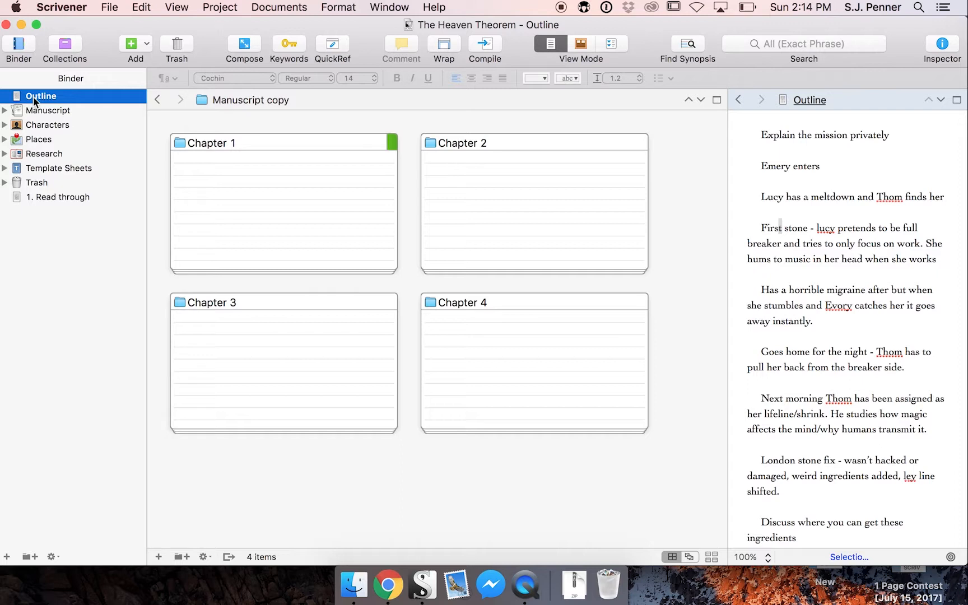
Step: Move the Outline document from the top of the binder into the Research folder and collapse that folder
drag(33, 96, 43, 152)
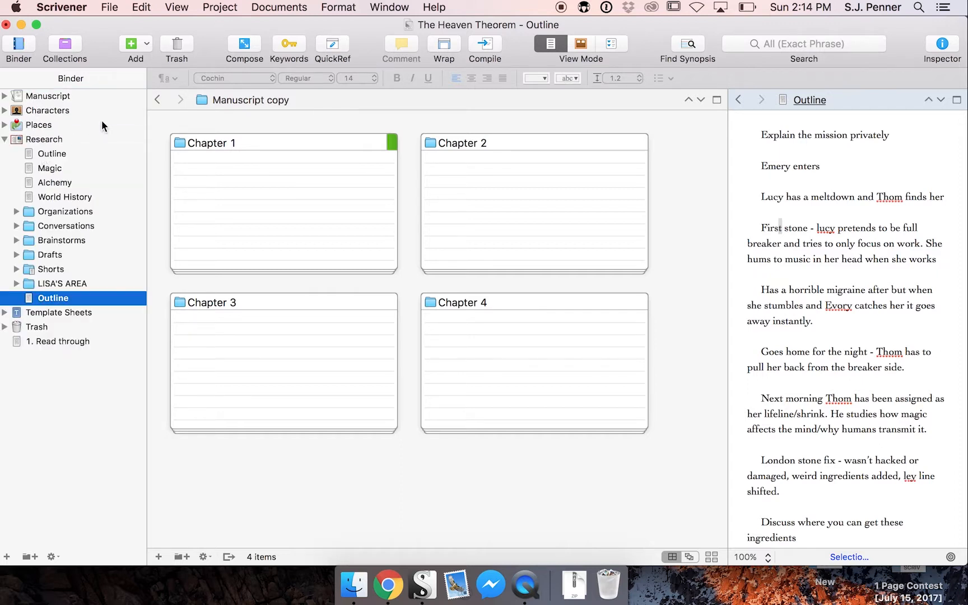
click(5, 140)
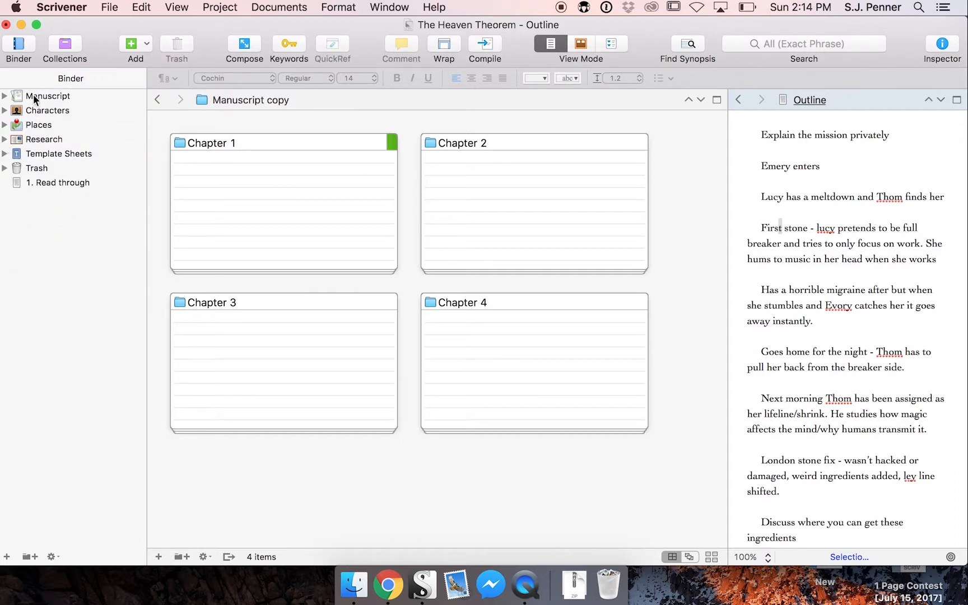
Step: Add a new document, place it above Manuscript at the top of the binder and name it "Notes"
click(38, 97)
click(131, 45)
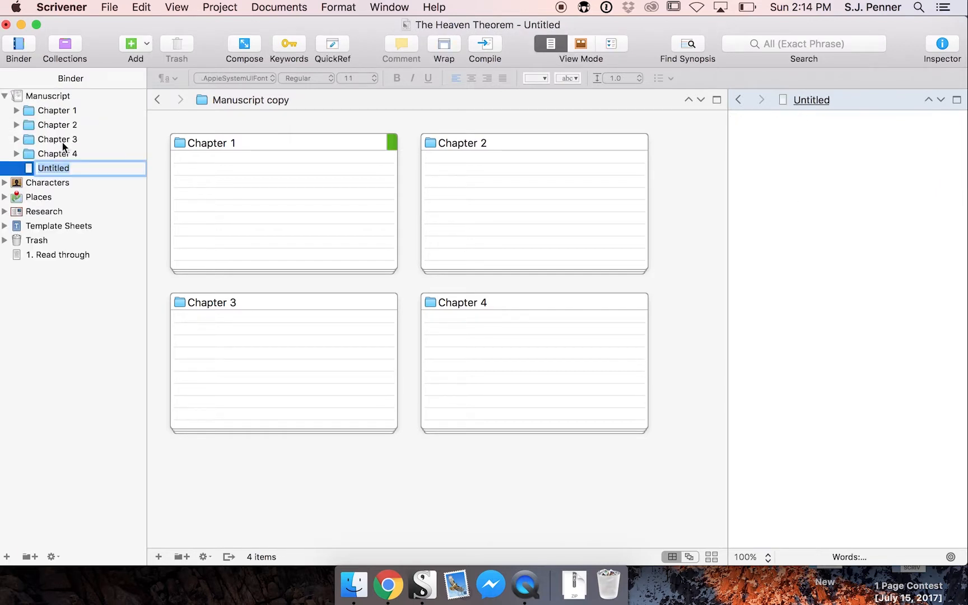
drag(29, 168, 42, 97)
click(42, 96)
text(Notes)
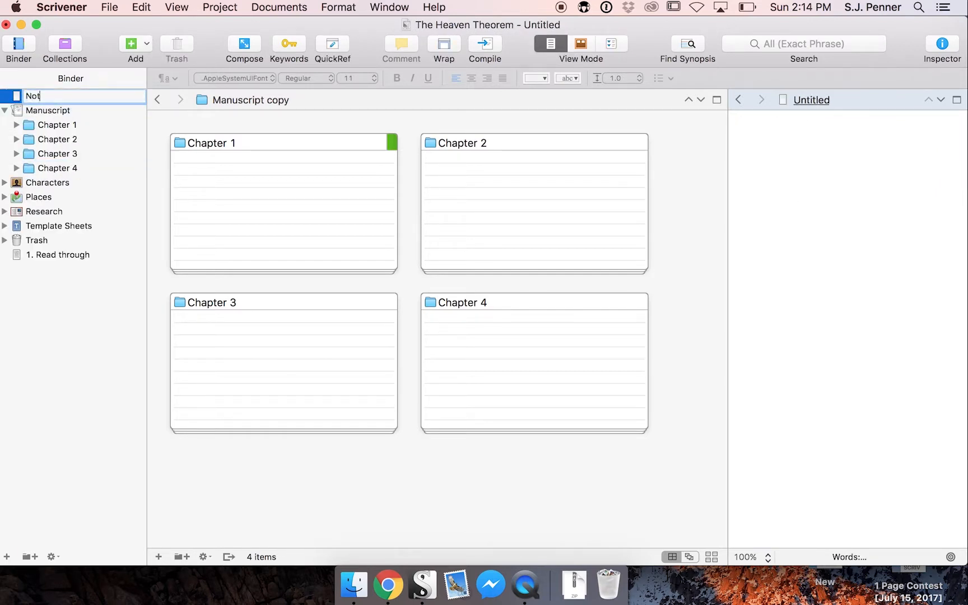
click(62, 189)
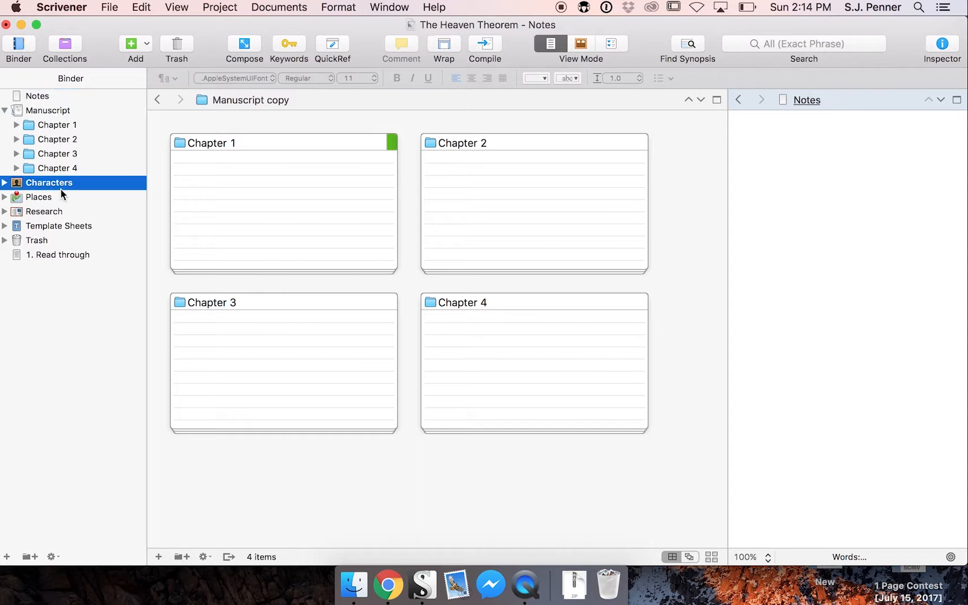
Step: Lock the Notes document in place in the narrow split editor
click(48, 95)
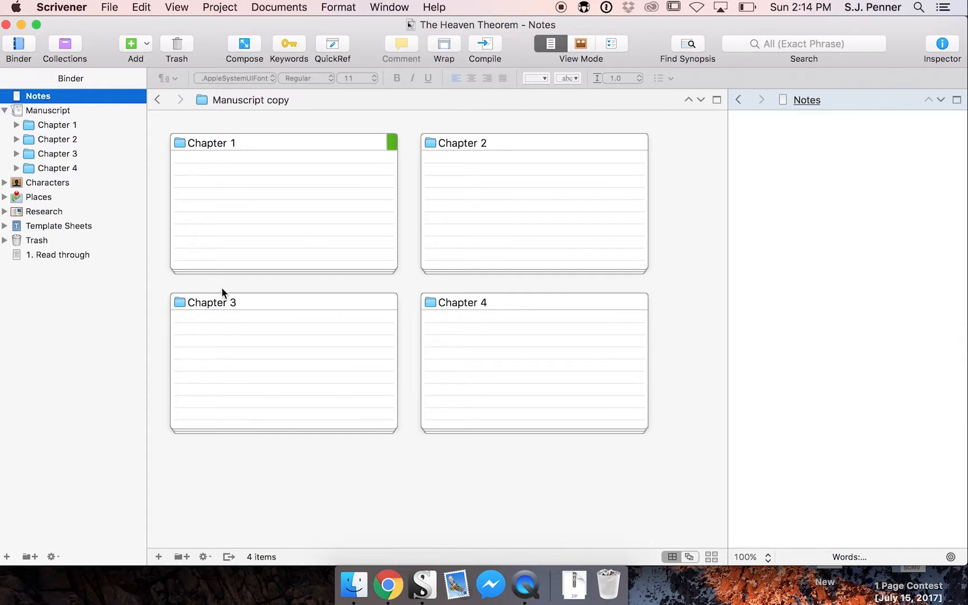
click(784, 99)
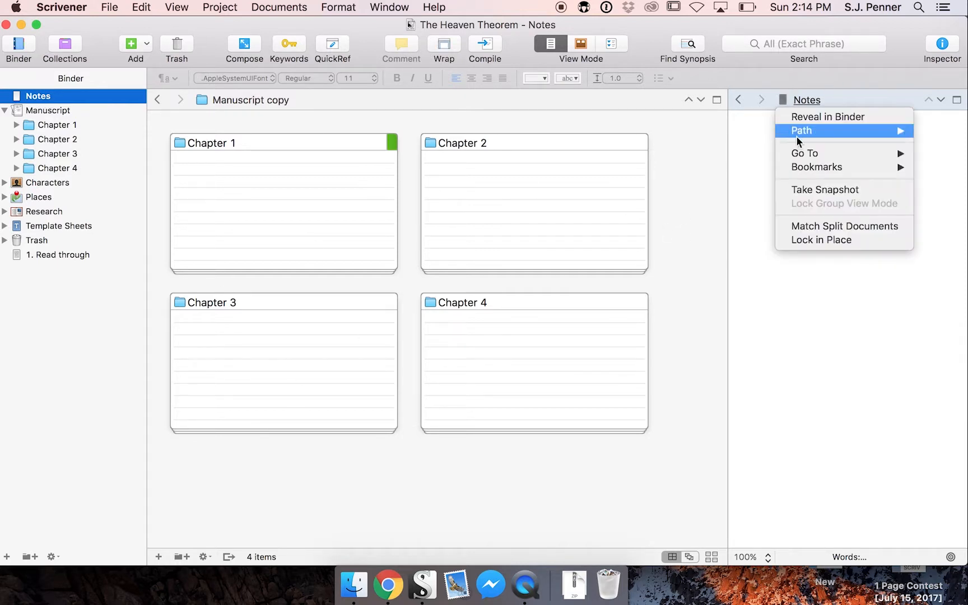
click(822, 241)
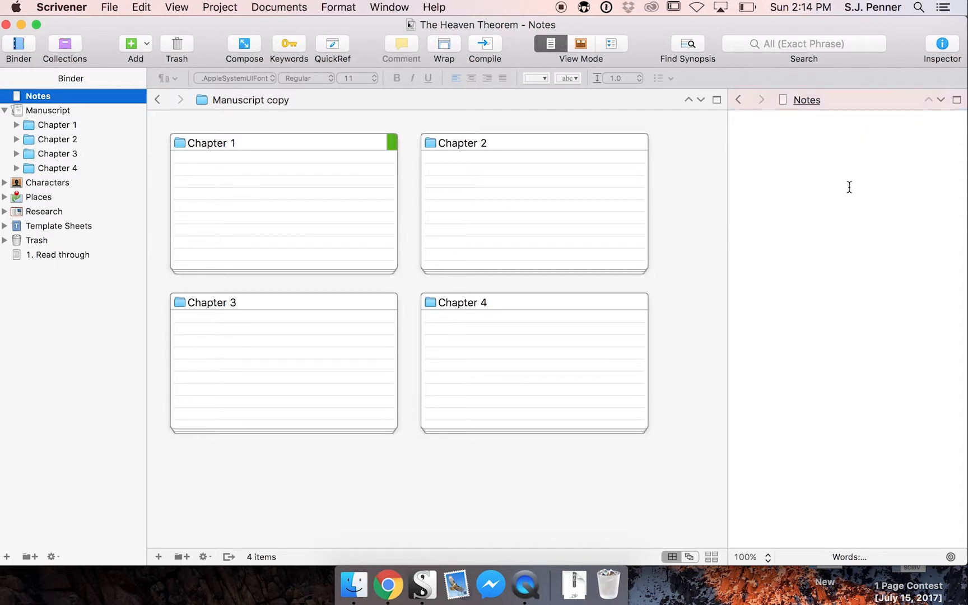
click(849, 187)
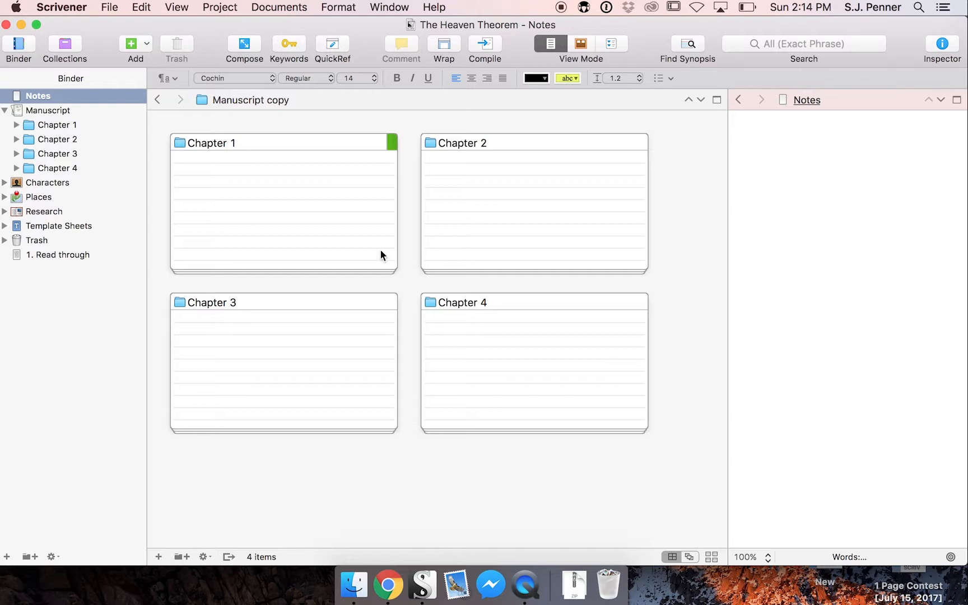
Step: Show the "1. Read through" document in the main editor and highlight its "1. Read through" line
click(37, 255)
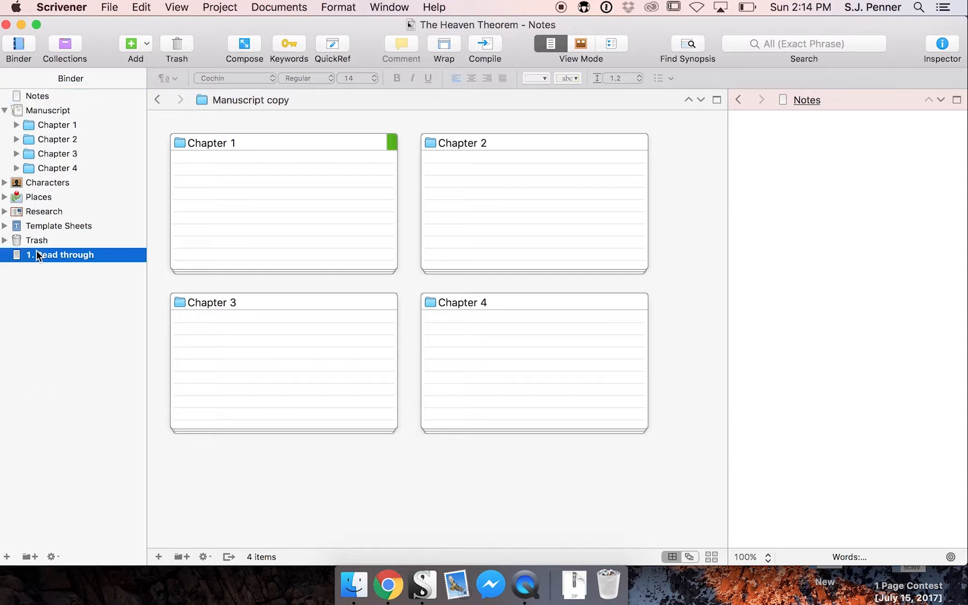
click(208, 128)
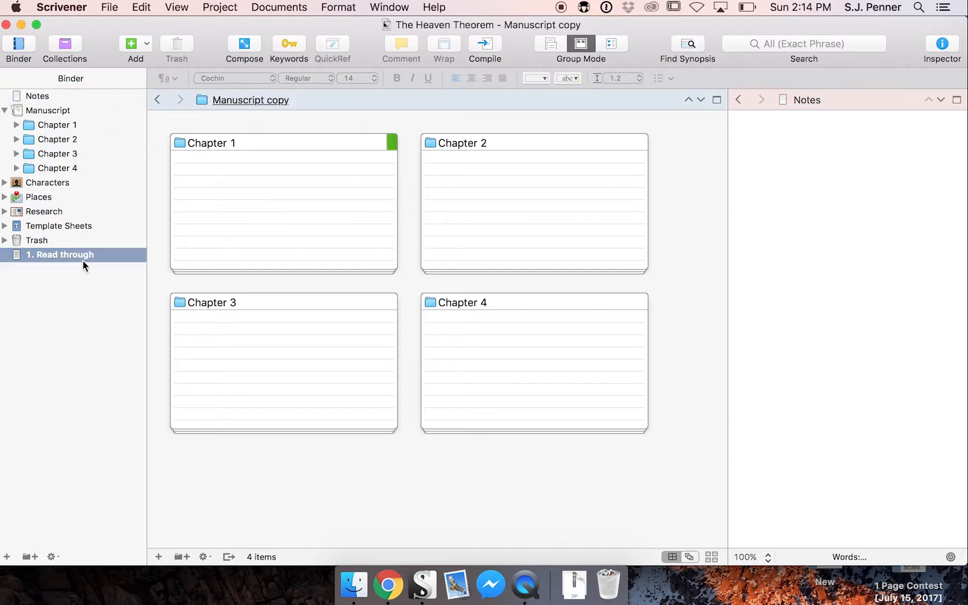
click(63, 259)
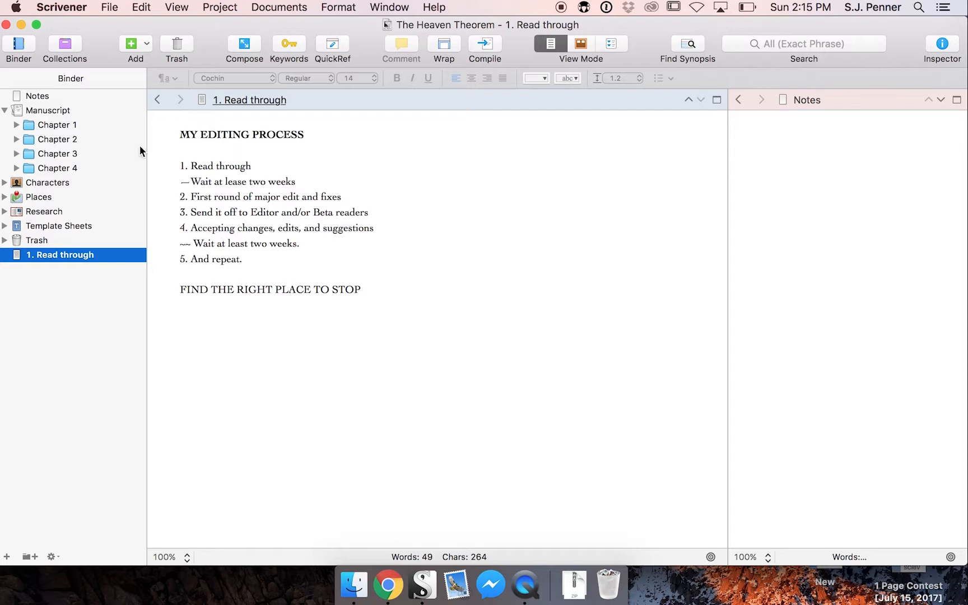
drag(169, 166, 256, 160)
triple_click(269, 166)
click(186, 166)
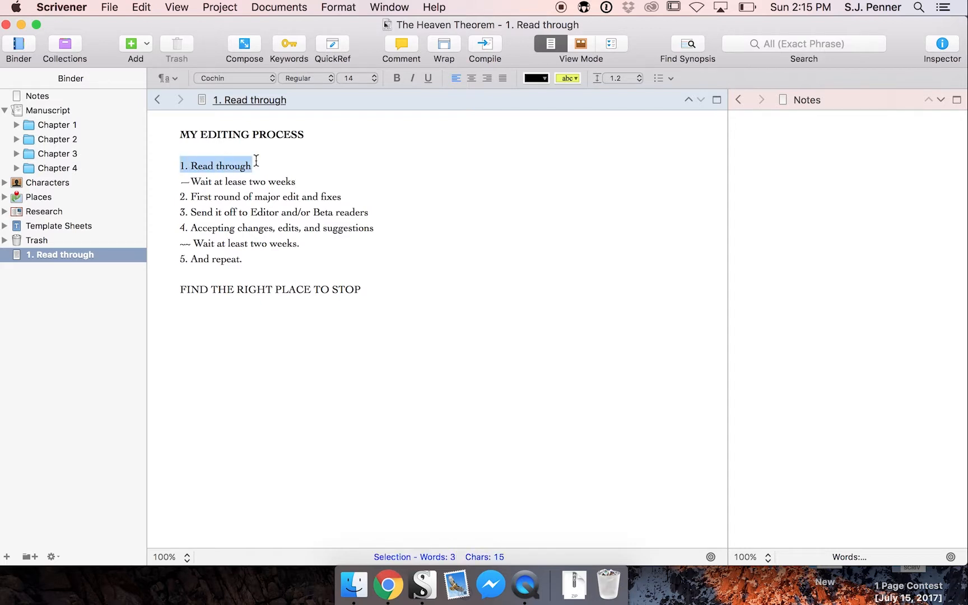
Step: Display the Manuscript folder's corkboard in the main editor beside the locked Notes document
click(34, 111)
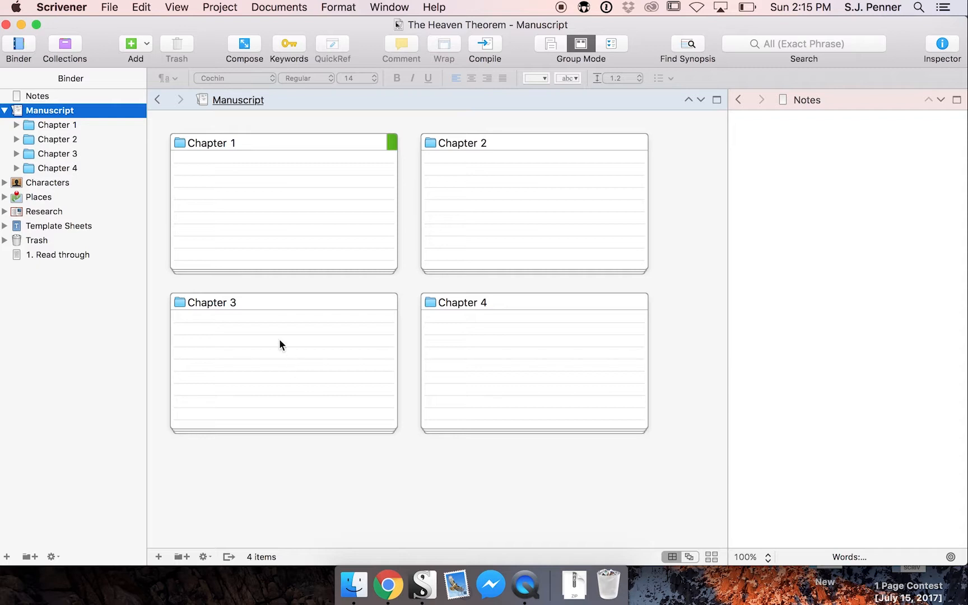
click(36, 96)
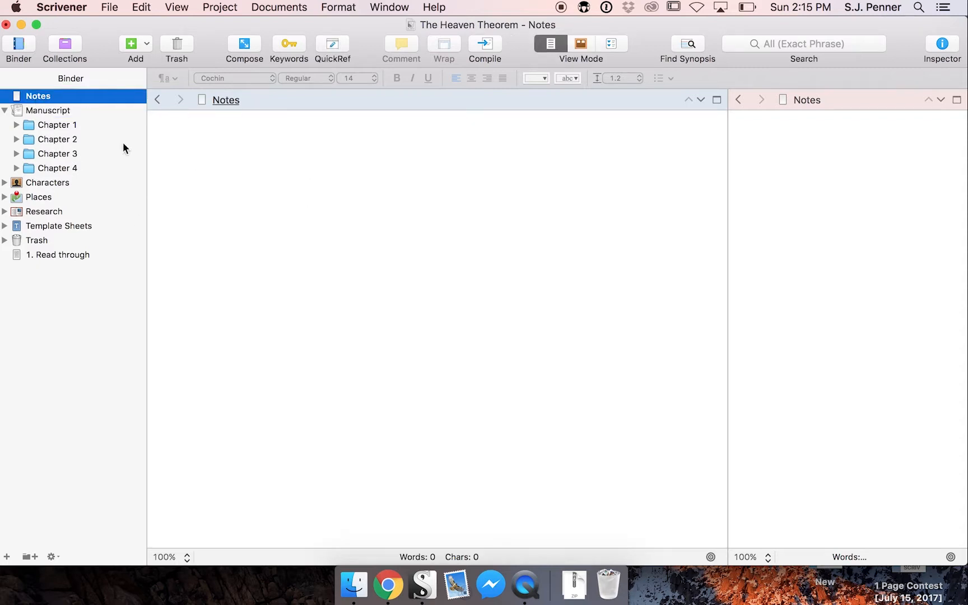
click(95, 111)
Step: Write "Make sure Emery's eyes are always grey" as the first note in the locked Notes document
click(858, 256)
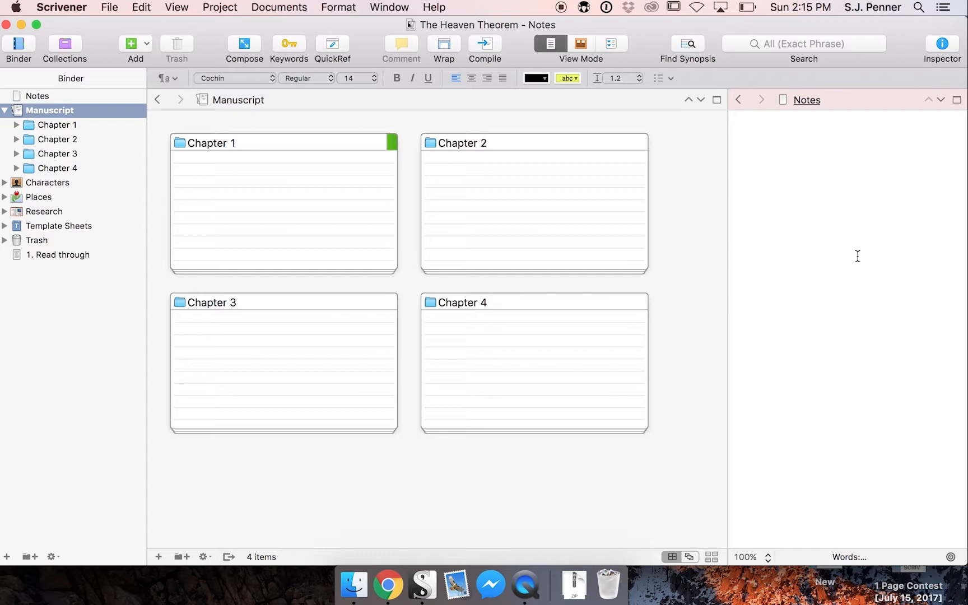
text(Make sure Em)
text(ery's eyes are)
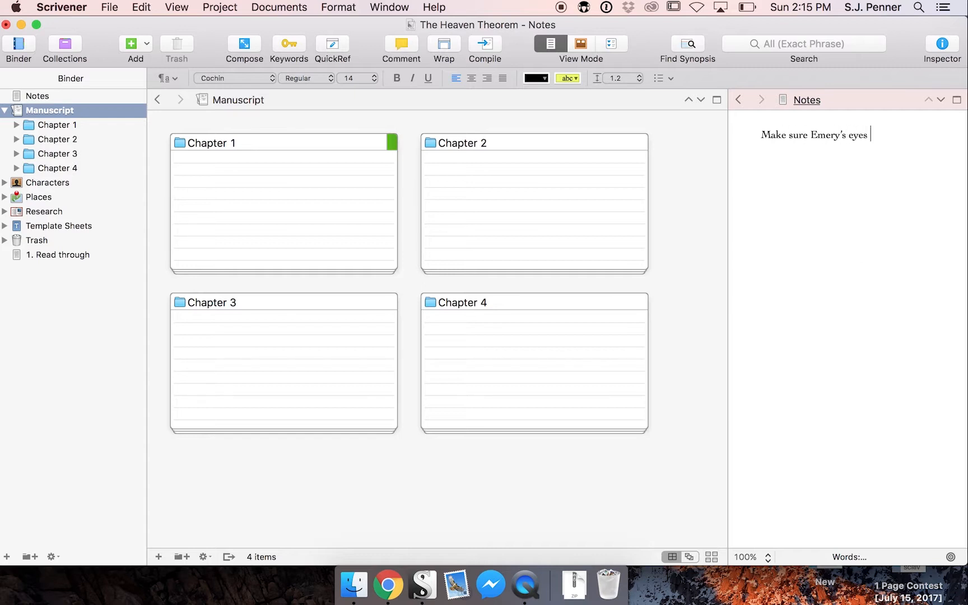
text( always grey)
key(Return)
Step: Add the note "Add new scene to fill space between chapter 1 and two" without a trailing comma
text(Add new scene)
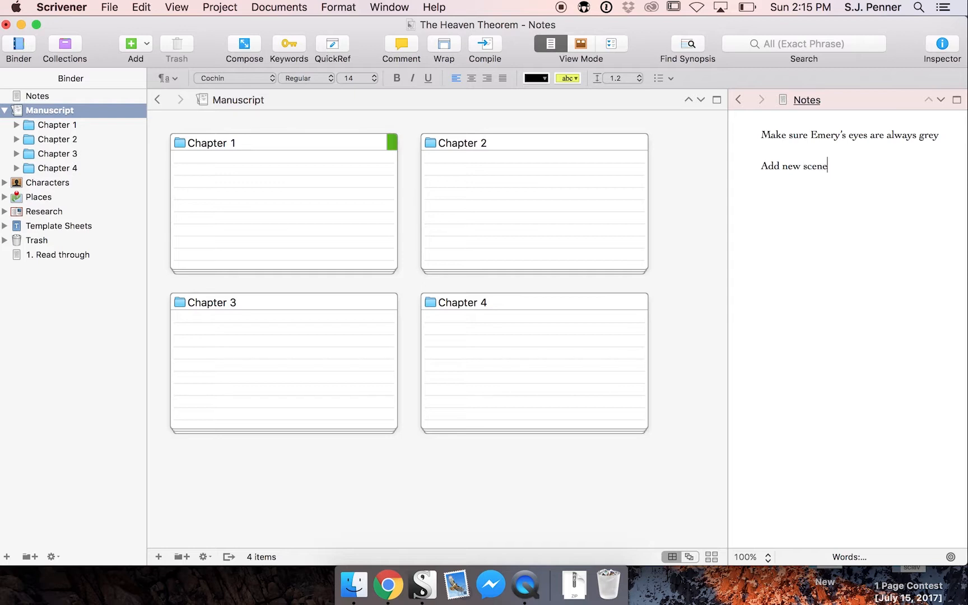
text( to fill space between )
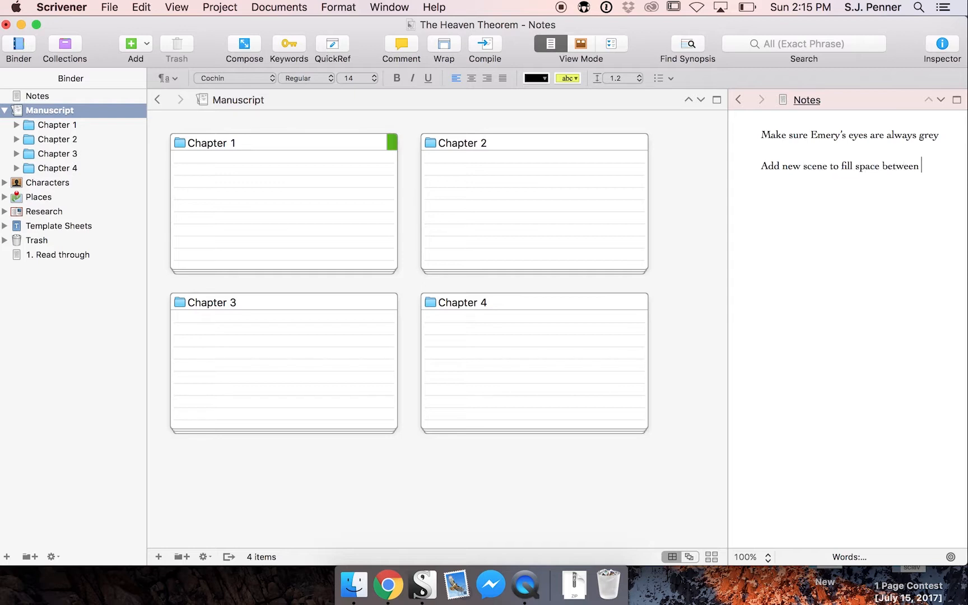
text(chapter 1 and two,)
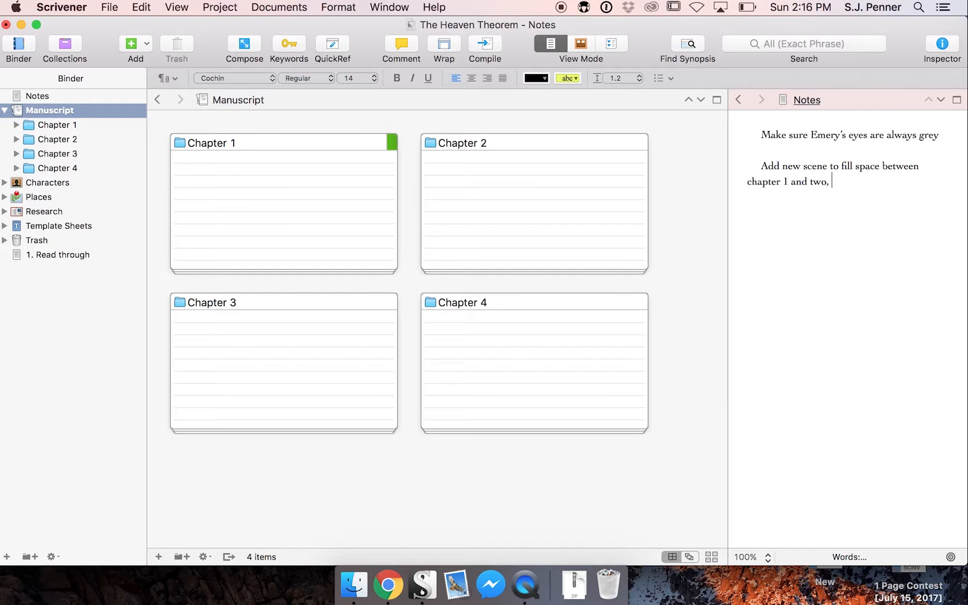
key(BackSpace)
key(Return)
key(Return)
Step: Add a third note reading "Build up relationship between Zi and Cooper more."
text(Build up relationship )
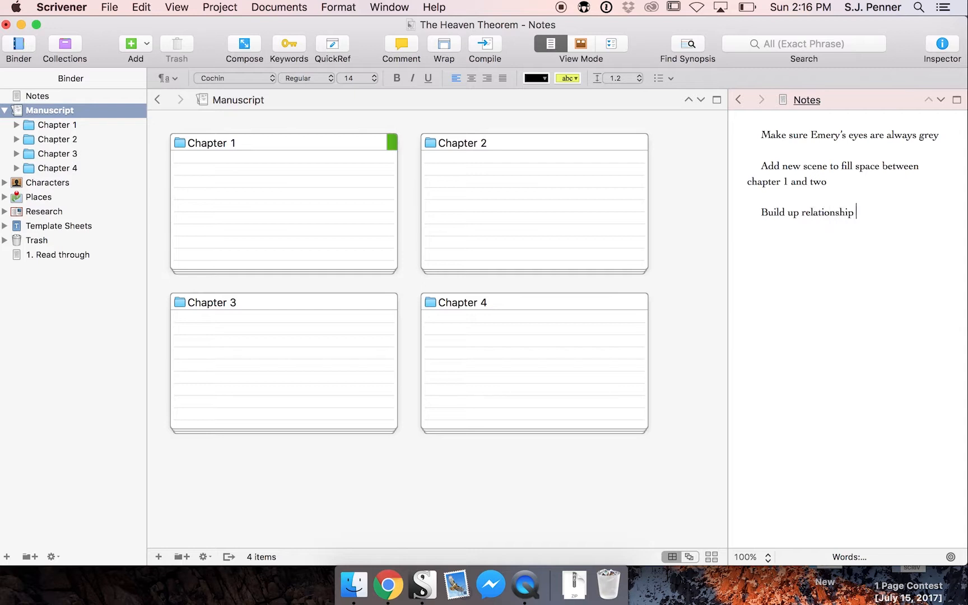
text(between Zi and Cooper more.)
key(Return)
key(Return)
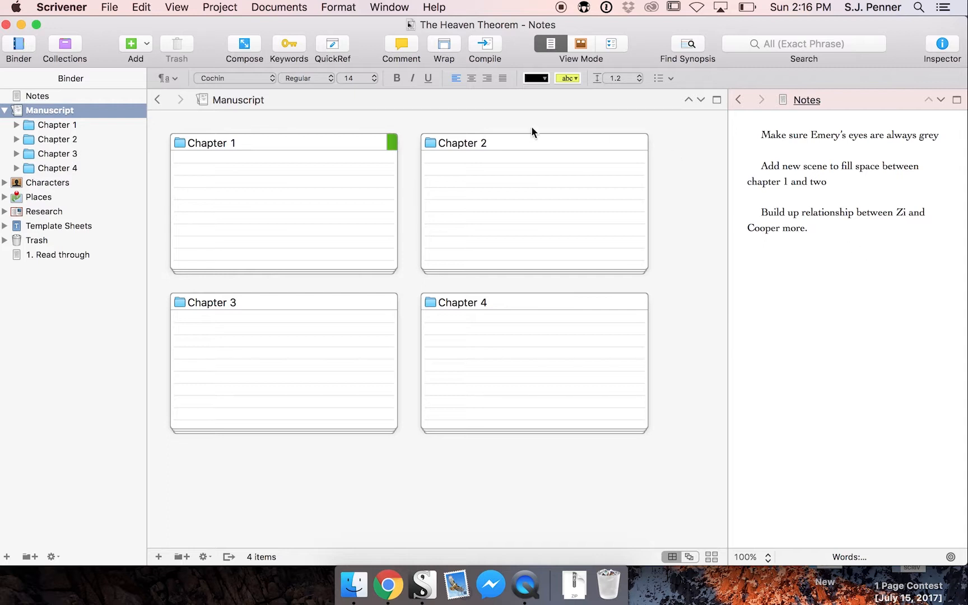
Step: Reopen "1. Read through" in the main editor and highlight its major-edit line and the first waiting line in turn
click(83, 254)
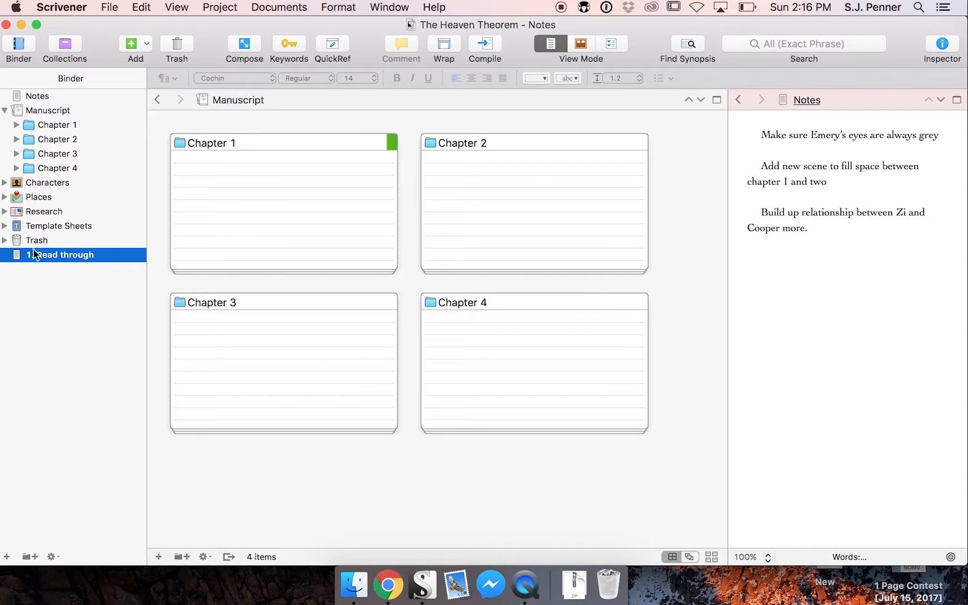
click(671, 283)
click(133, 258)
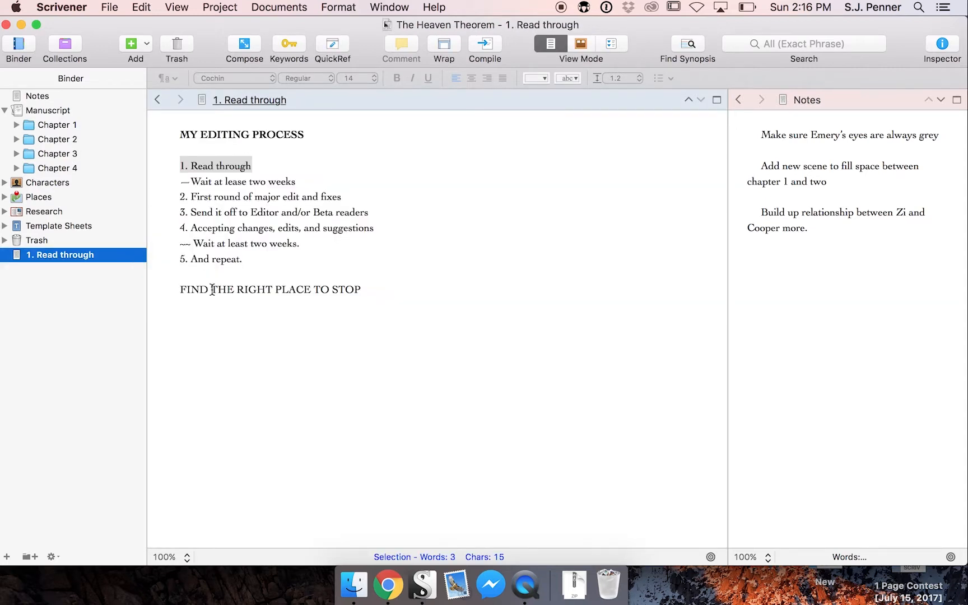
drag(180, 196, 363, 194)
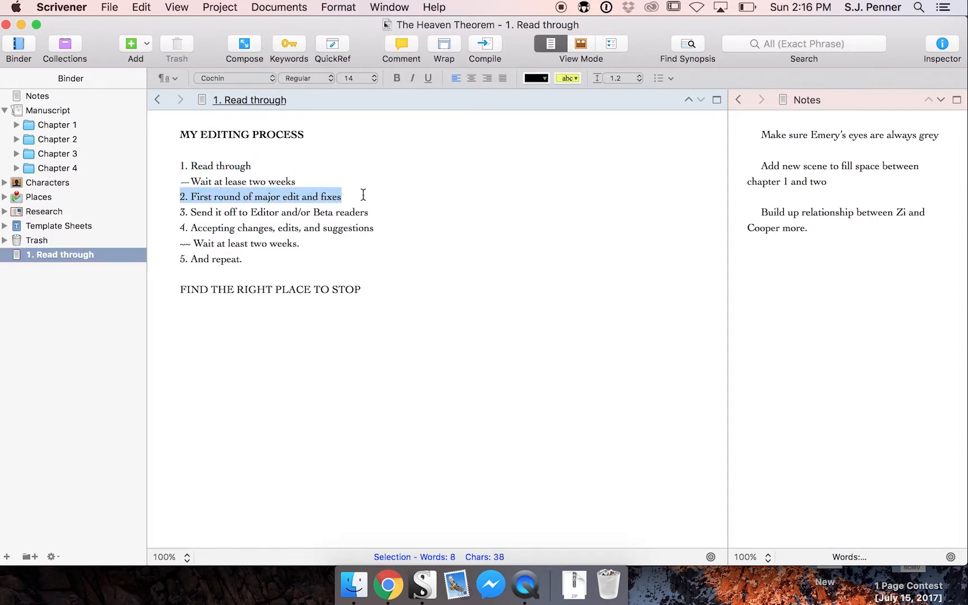
drag(295, 181, 169, 179)
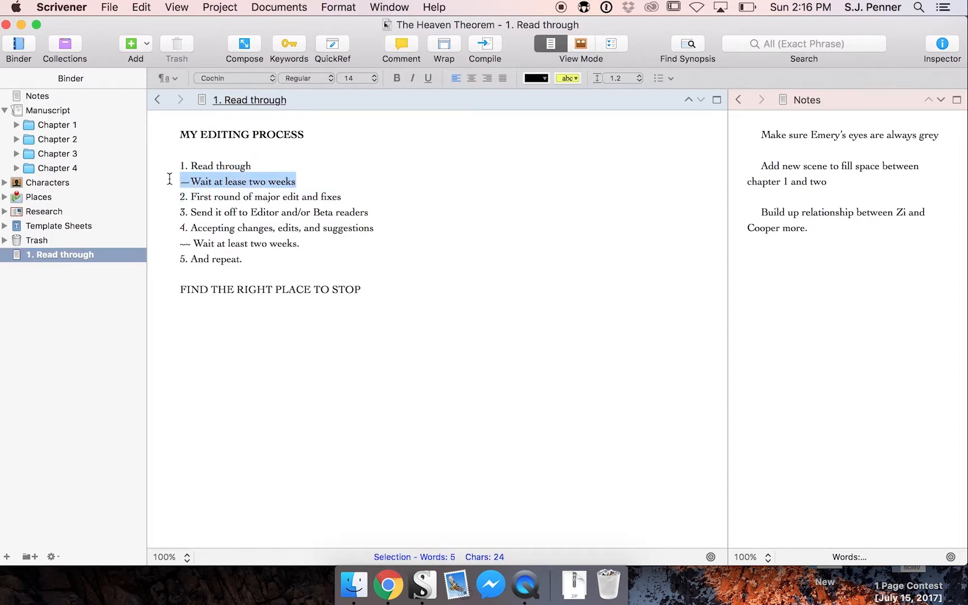
Step: Correct "lease" to "least" in the first waiting line and end that line with a period
click(245, 182)
key(BackSpace)
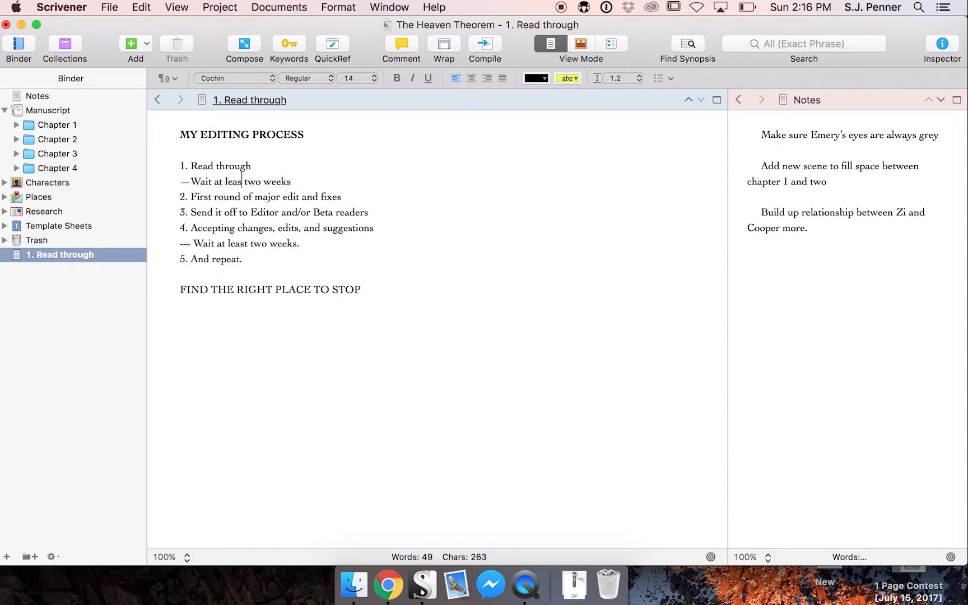
text(t)
click(360, 212)
click(304, 179)
text(.)
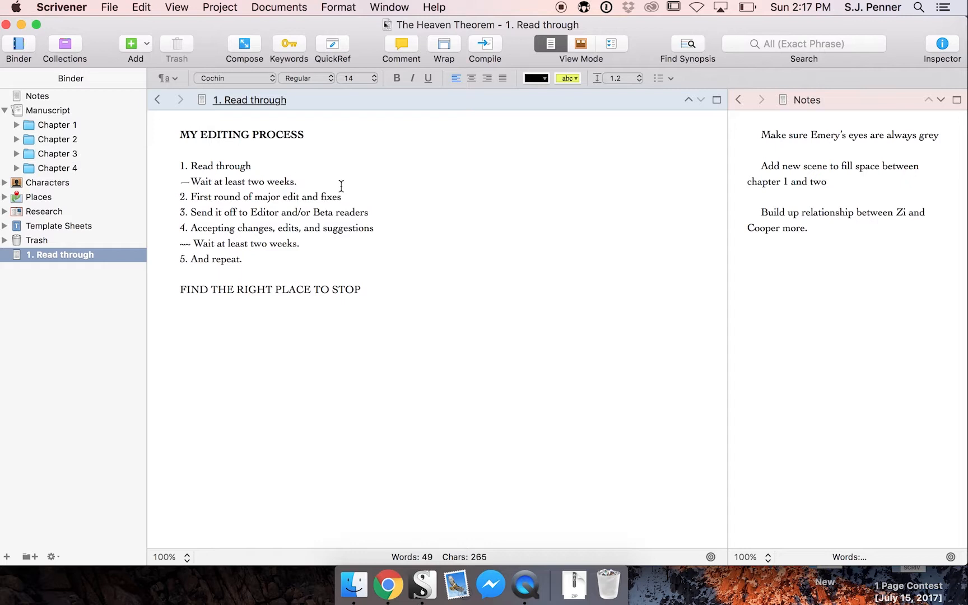
Step: Highlight the "Wait at least two weeks." line, followed by the "2. First round of major edit and fixes" line
drag(350, 190, 168, 190)
triple_click(176, 185)
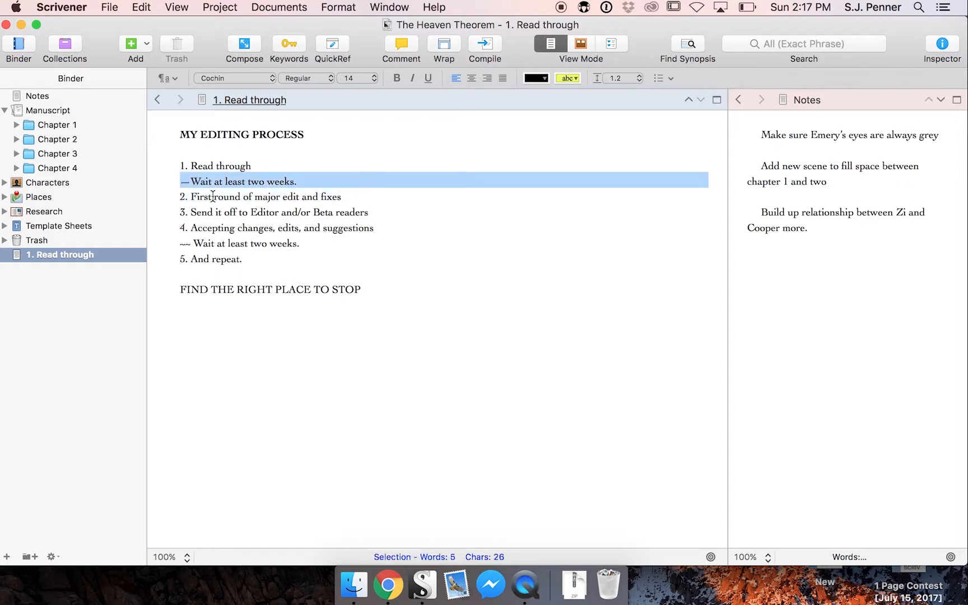
click(171, 191)
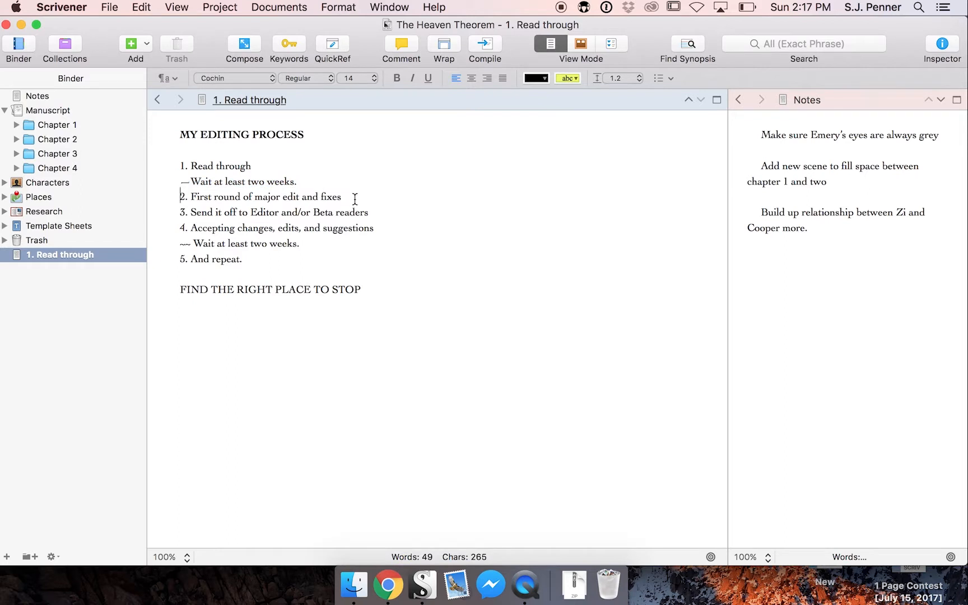
shift+click(173, 196)
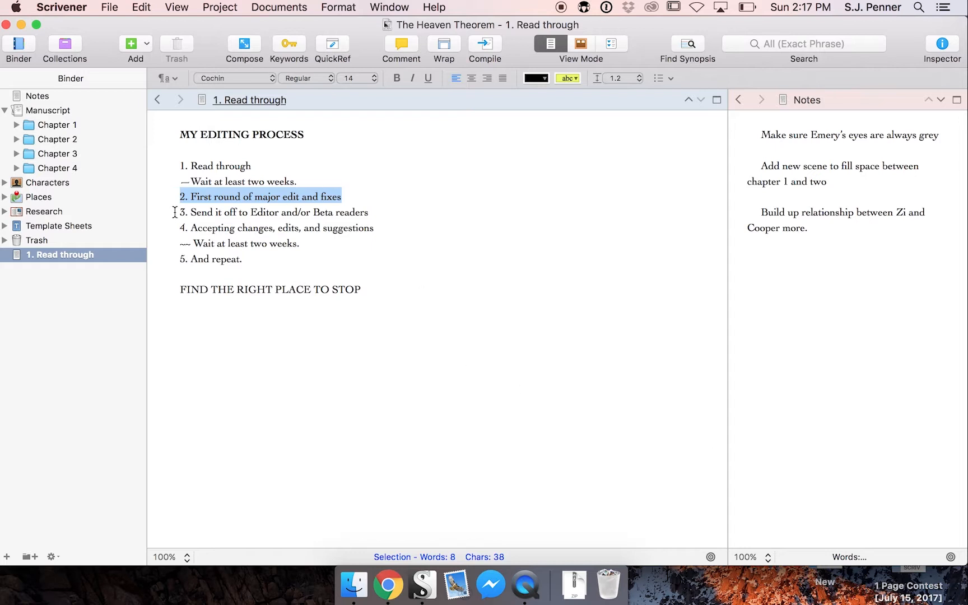
Step: Highlight the "3. Send it off to Editor and/or Beta readers" line in the editing-process list
drag(174, 212, 372, 212)
click(448, 248)
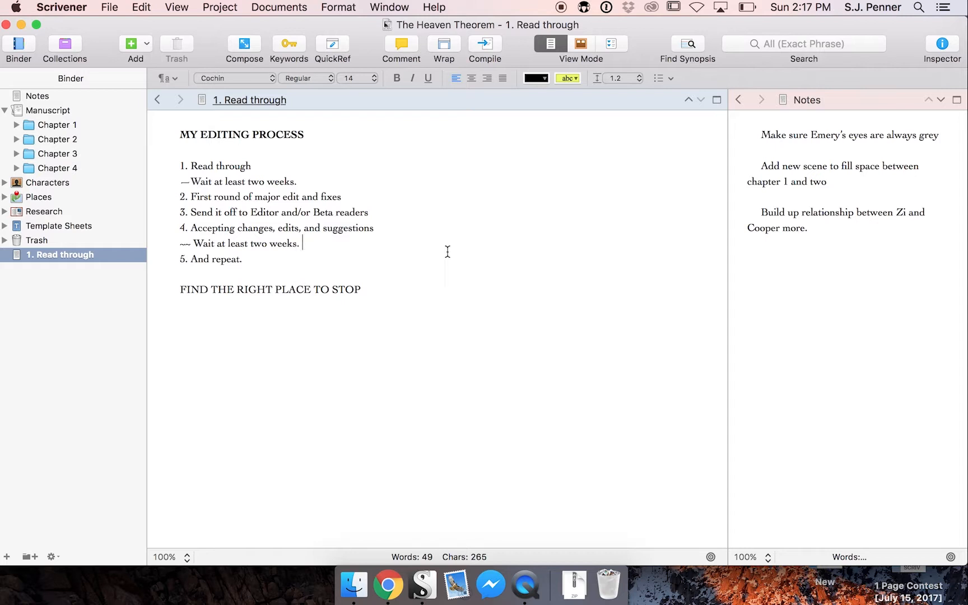
drag(372, 211, 195, 210)
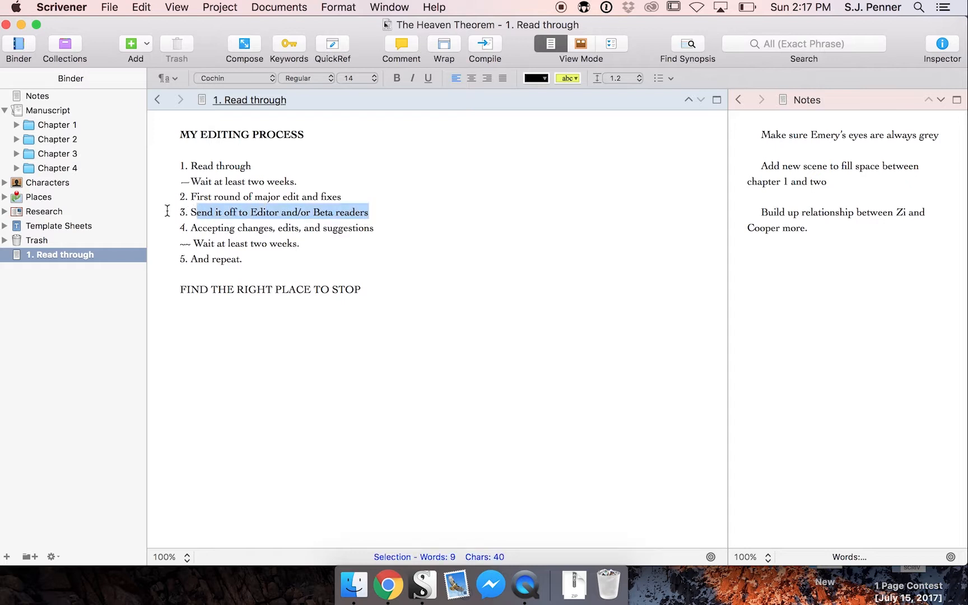
click(167, 211)
triple_click(384, 213)
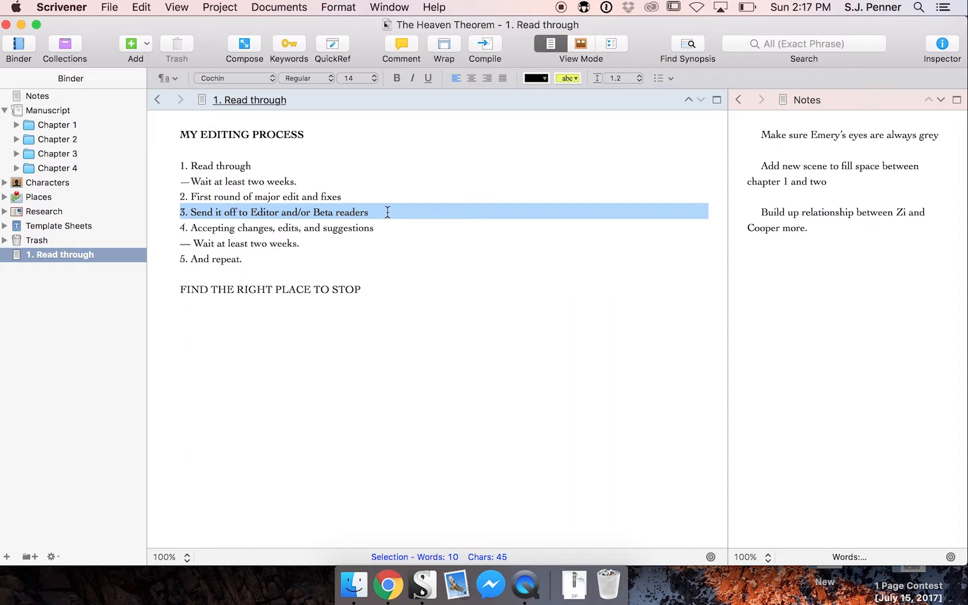
click(401, 199)
click(396, 213)
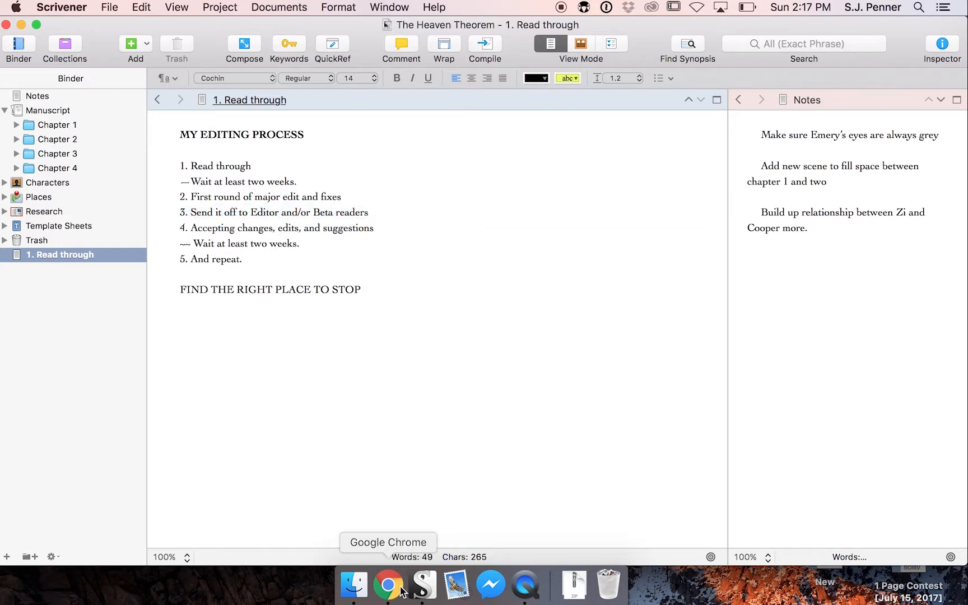
shift+click(174, 213)
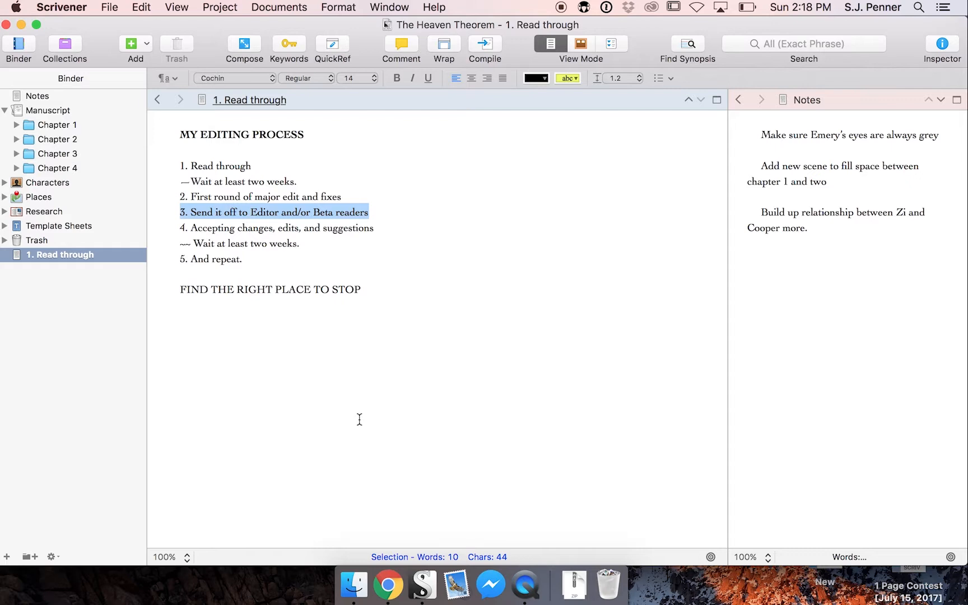
Step: Switch to Chrome and look over the opening pages of the "The Heaven Theorum" document in Google Docs
click(388, 583)
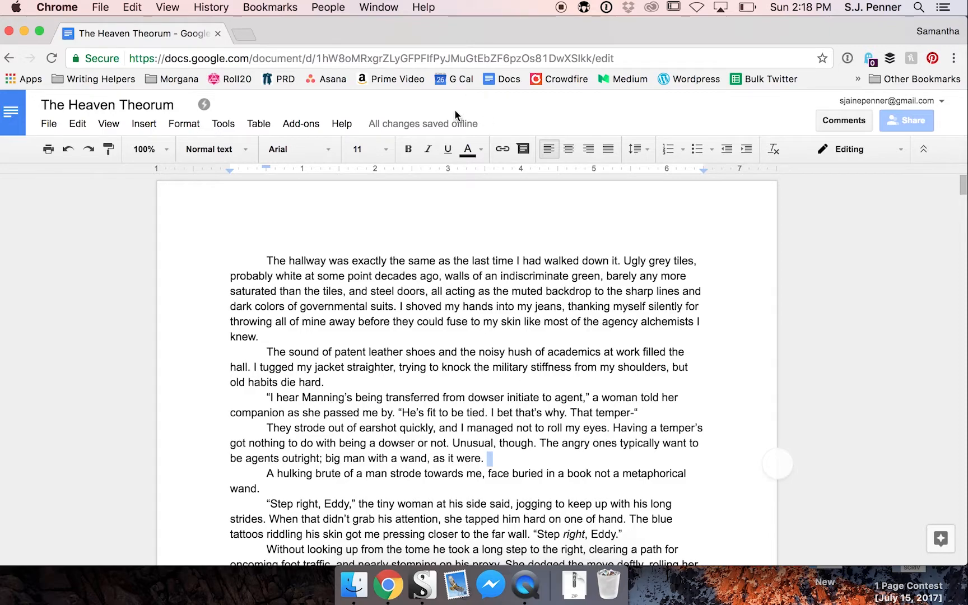
scroll(430, 259, down, 5)
scroll(432, 263, down, 4)
scroll(432, 264, up, 9)
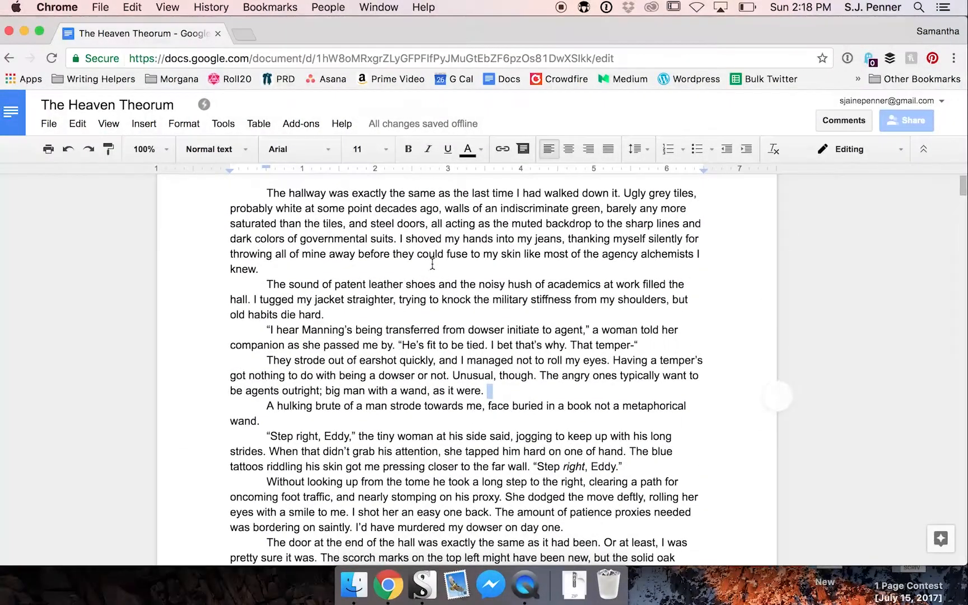
Step: Color the text of the third paragraph, the dialogue beginning "I hear", yellow
click(262, 329)
shift+drag(779, 335, 693, 342)
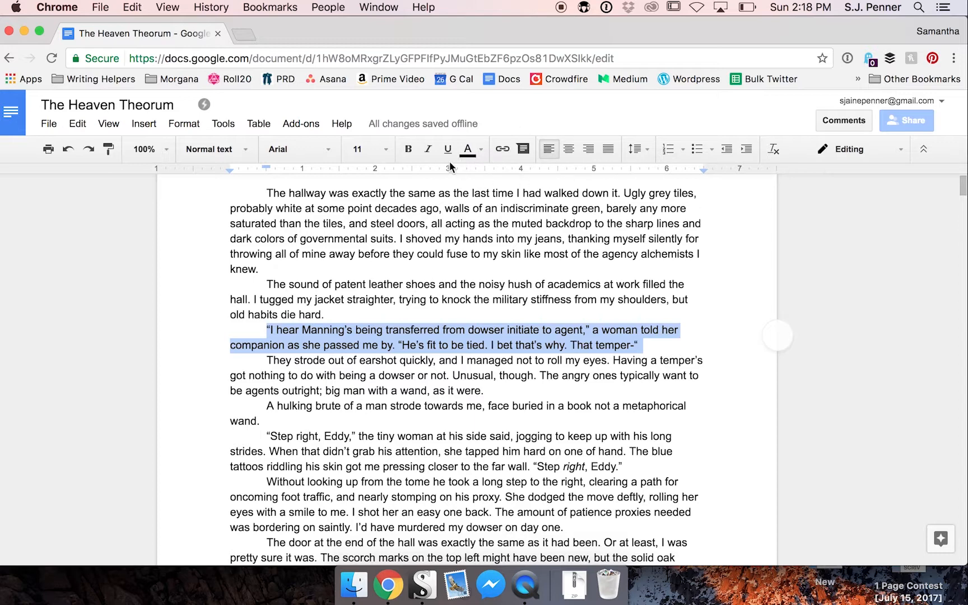
click(481, 156)
click(510, 218)
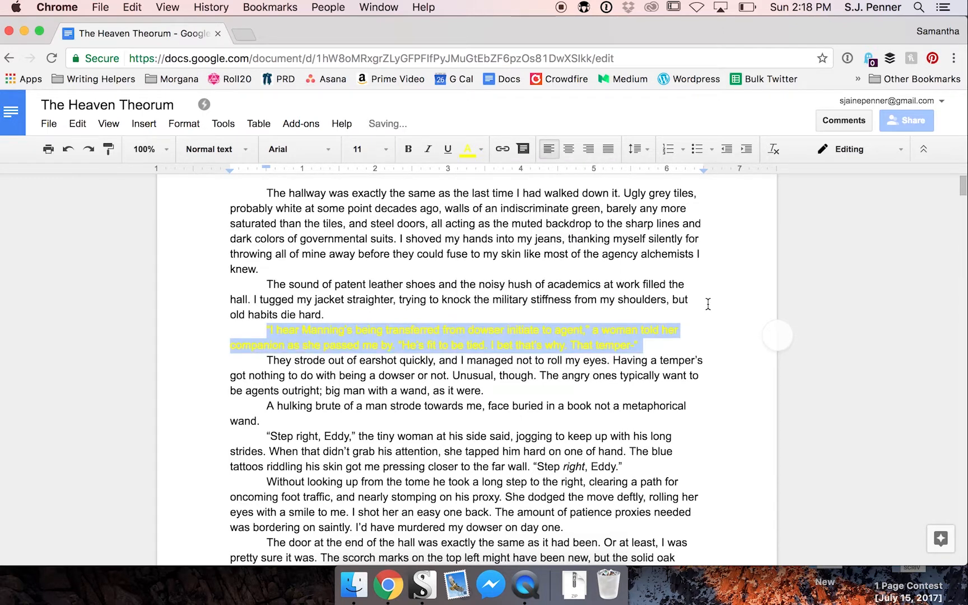
Step: Draft a comment reading "fjewifjowe" on the yellow paragraph and discard it
click(782, 343)
text(fjewifjowe)
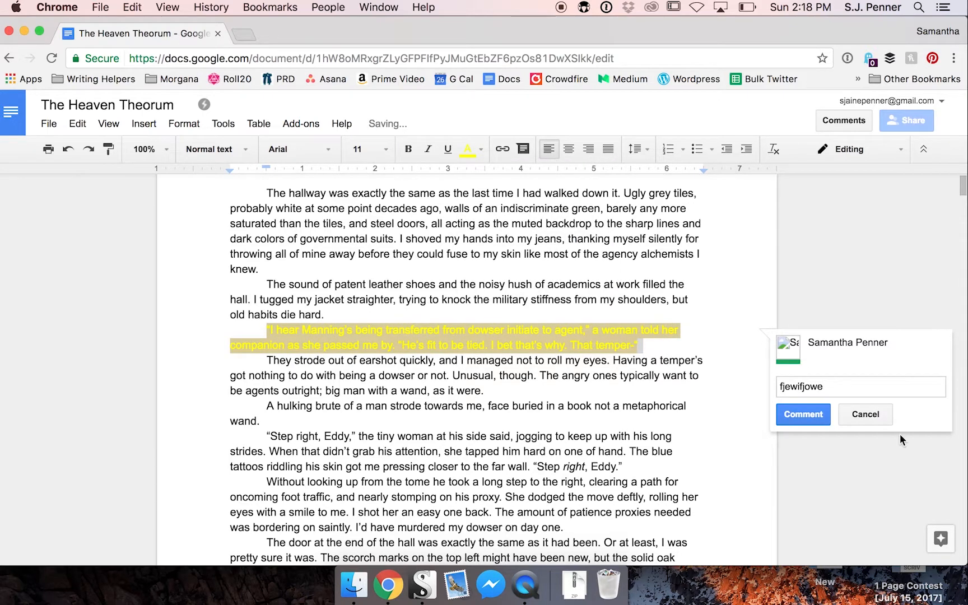
click(850, 418)
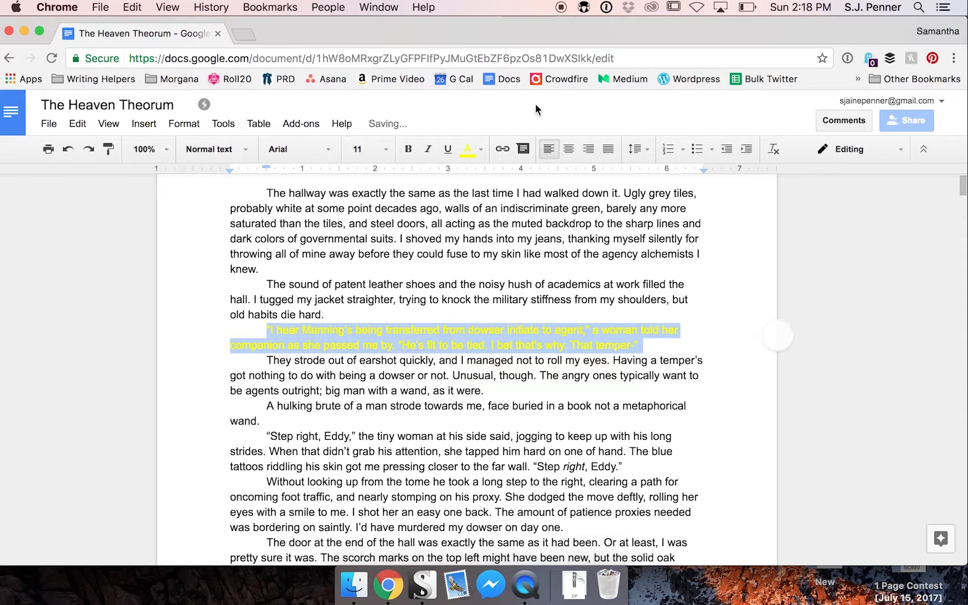
Step: Change the third paragraph's text color to white, and restore it to black
click(480, 149)
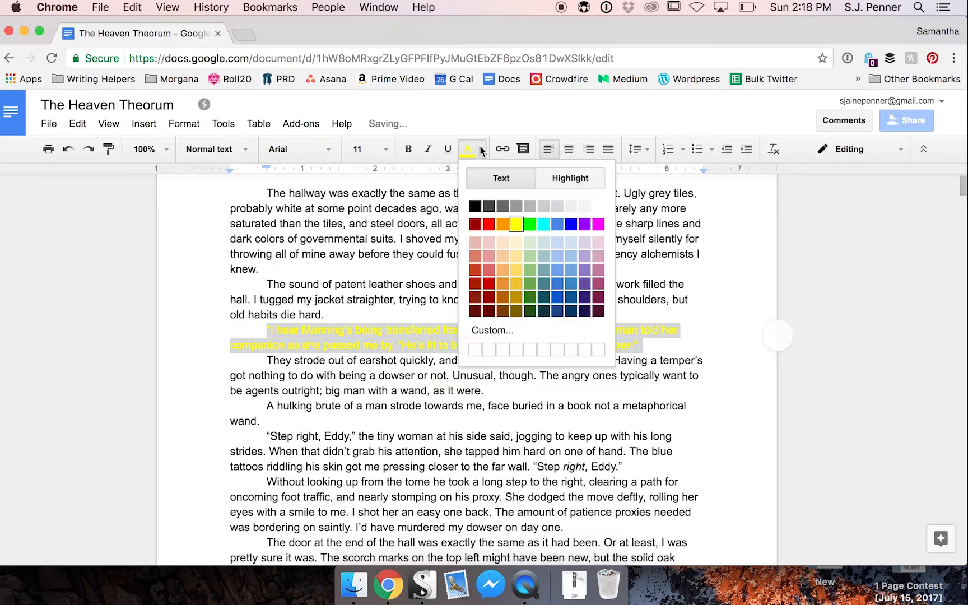
click(601, 211)
click(515, 413)
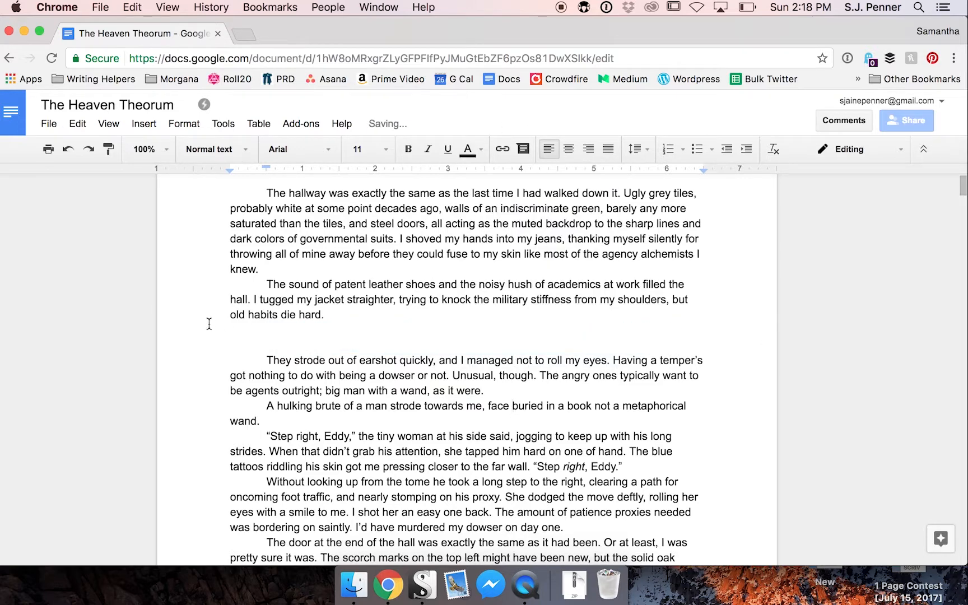
drag(237, 330, 716, 344)
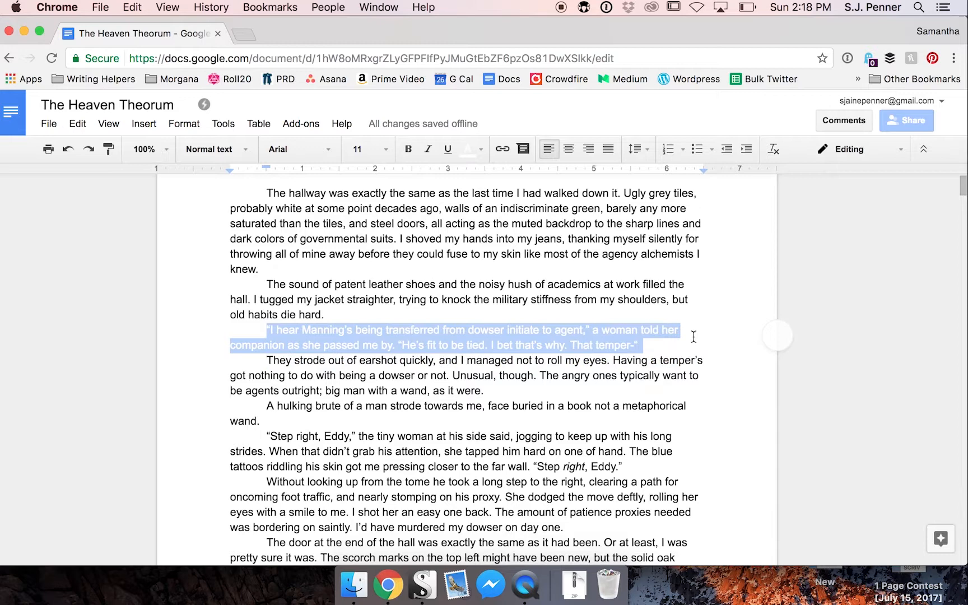
click(480, 149)
click(475, 206)
click(489, 284)
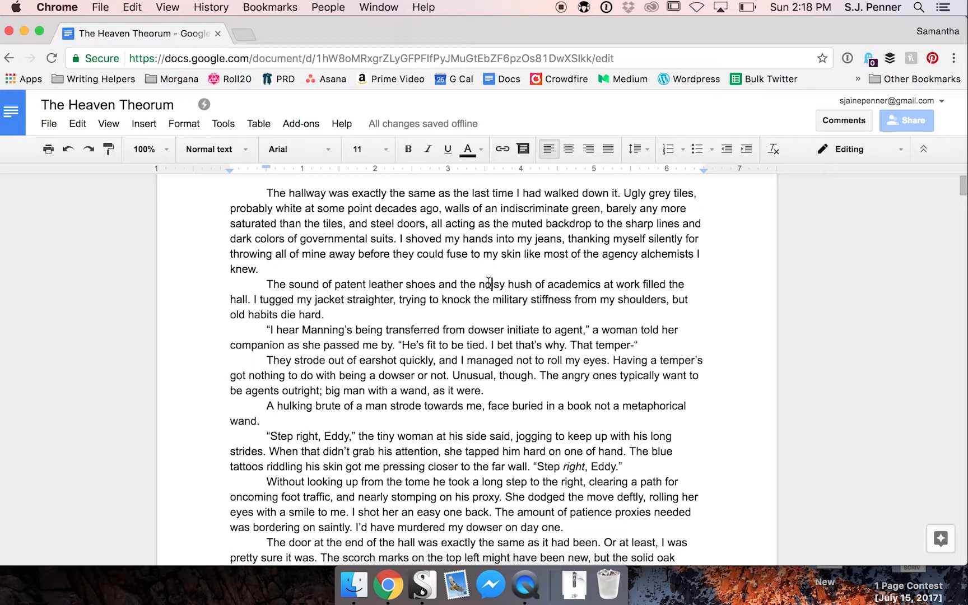
Step: Switch the document to Suggesting mode and suggest deleting the whole third paragraph beginning "I hear"
click(893, 152)
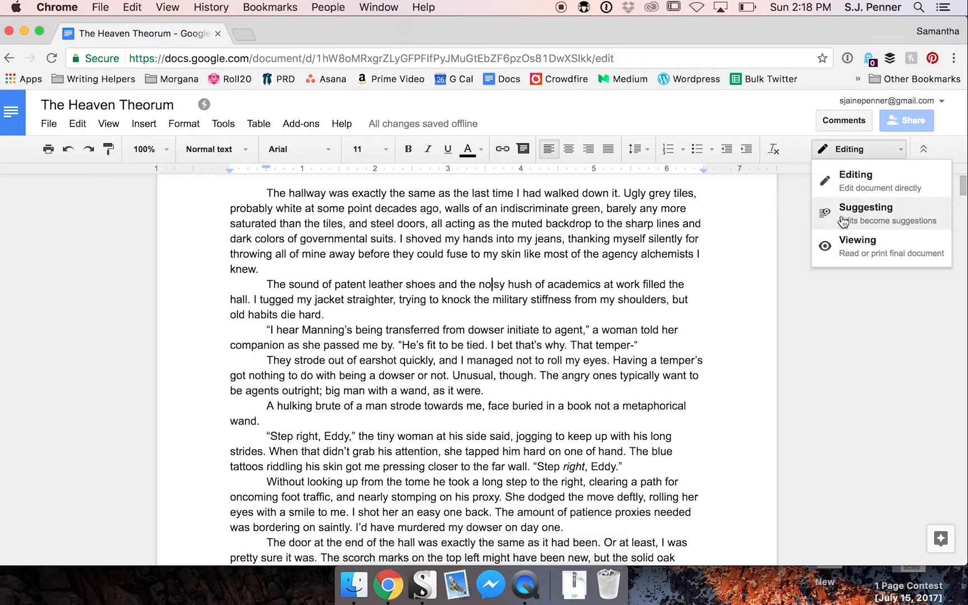
click(885, 212)
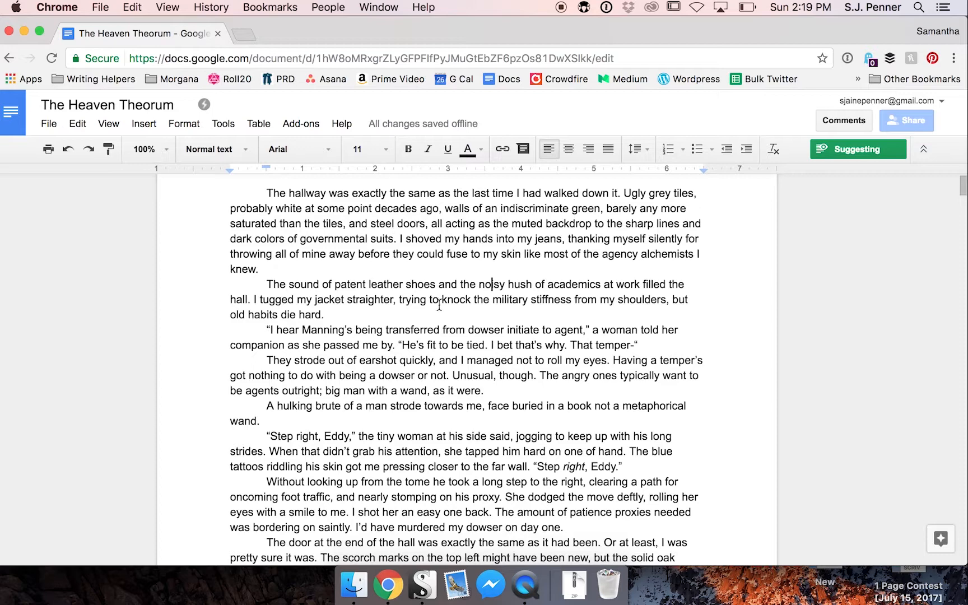
drag(266, 283, 360, 311)
drag(264, 330, 680, 339)
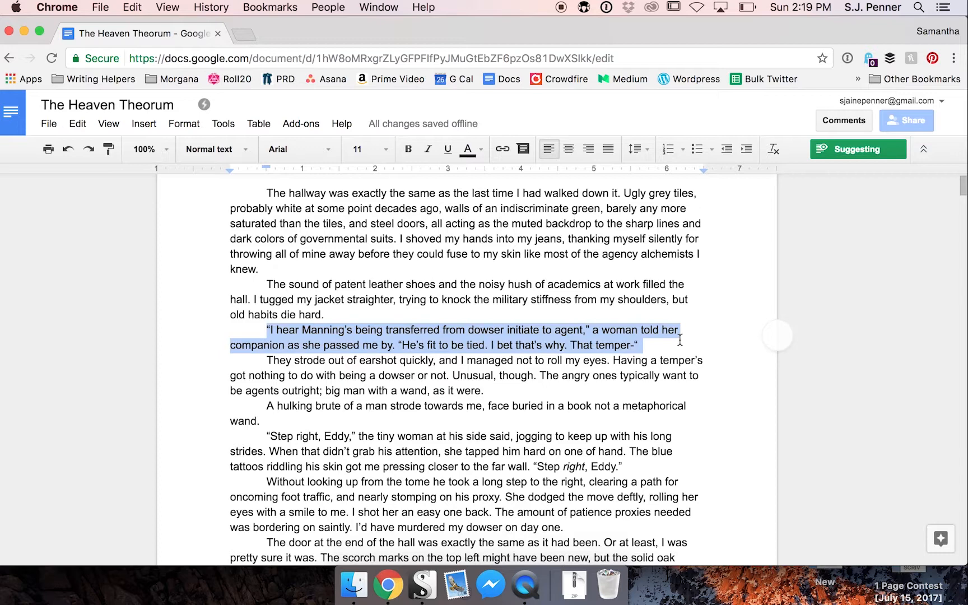
key(Delete)
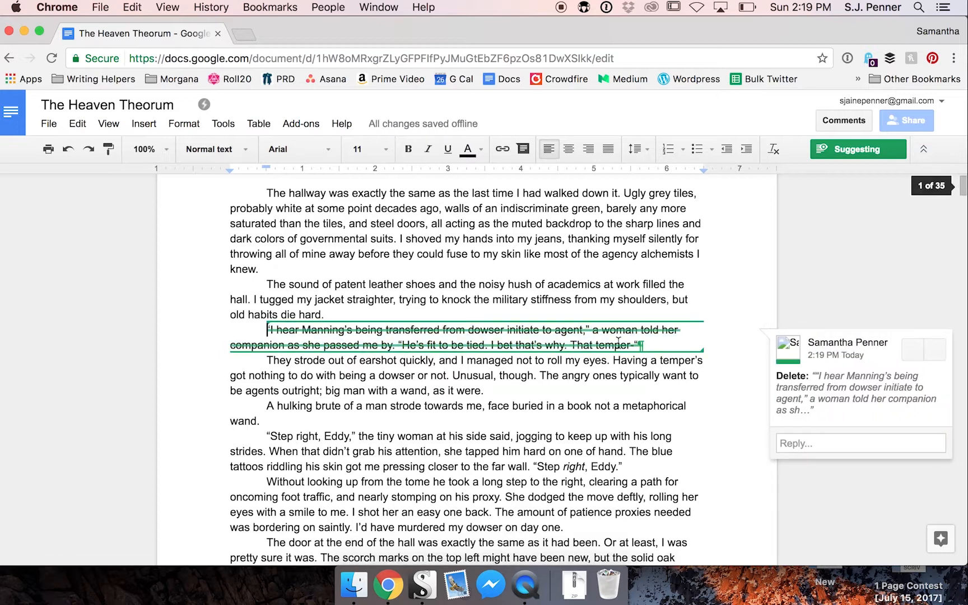
Step: Switch to Editing mode and delete the struck-through third paragraph's text directly
click(857, 149)
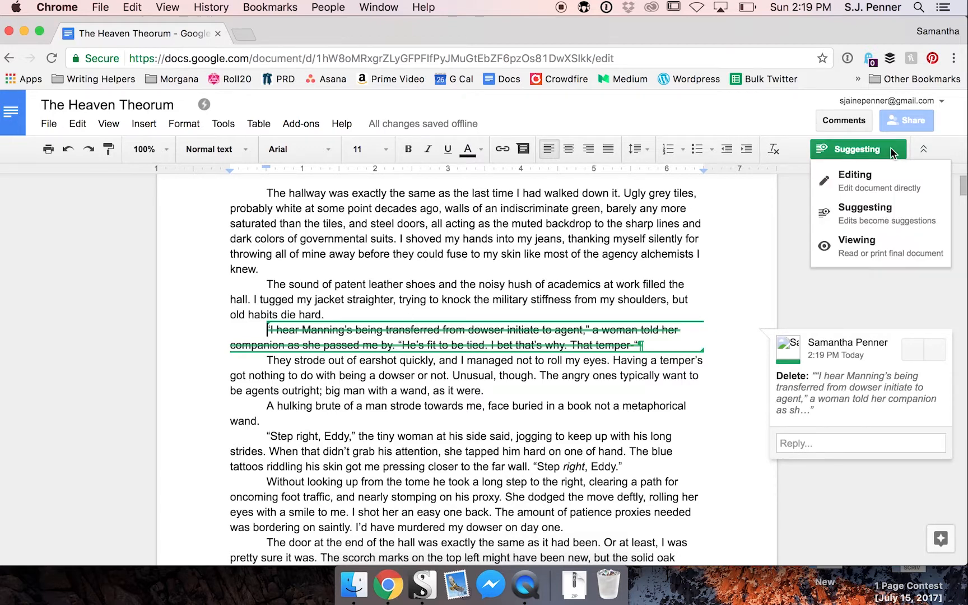
click(846, 176)
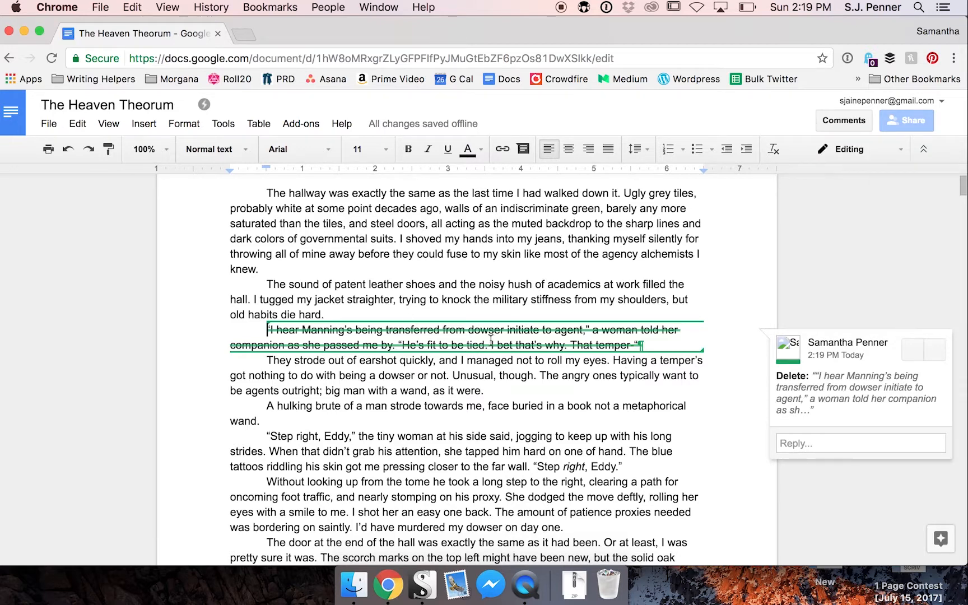
drag(644, 345, 267, 330)
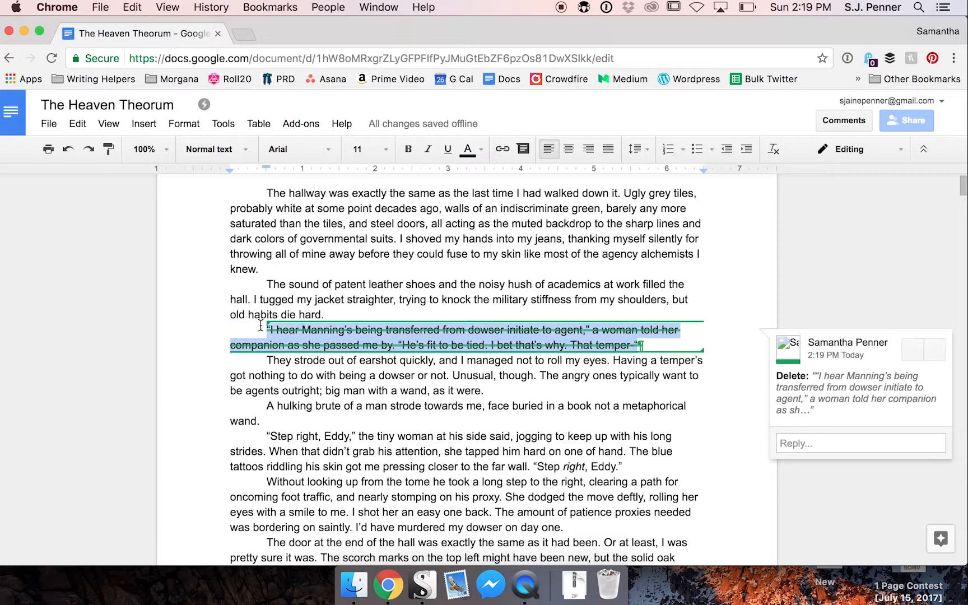
key(BackSpace)
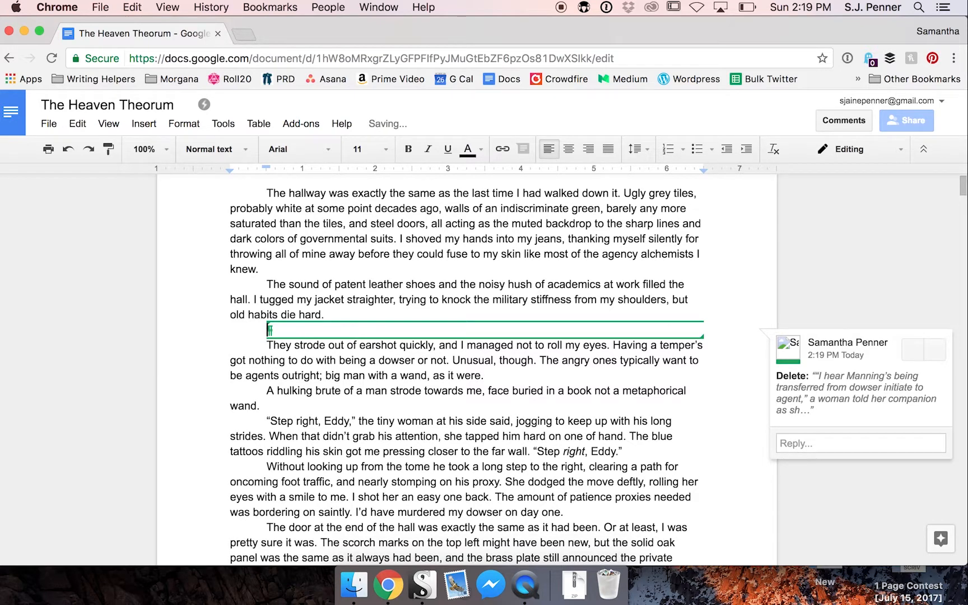
Step: Undo the direct deletion and return the document to Suggesting mode
key(super+z)
click(902, 150)
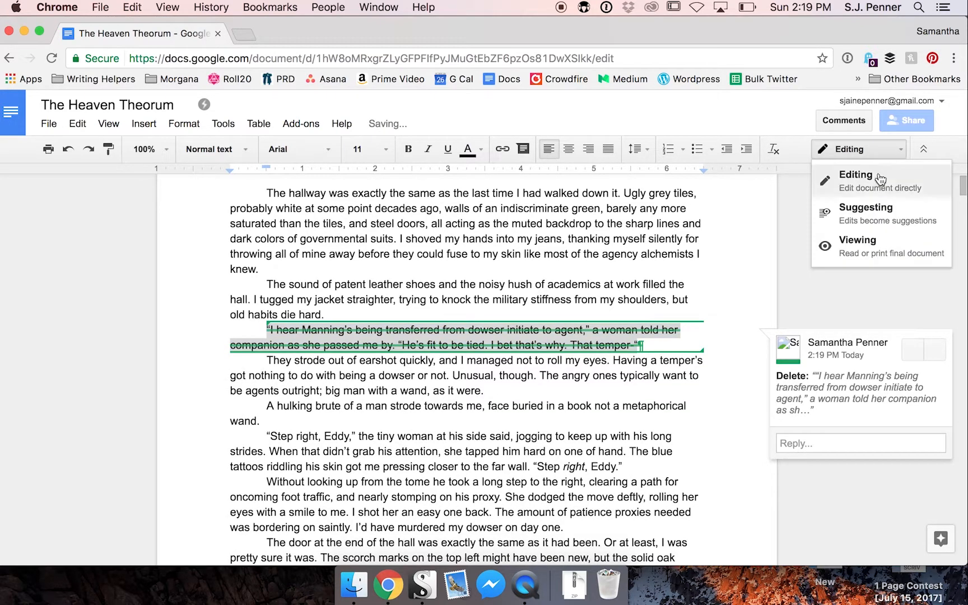
click(866, 211)
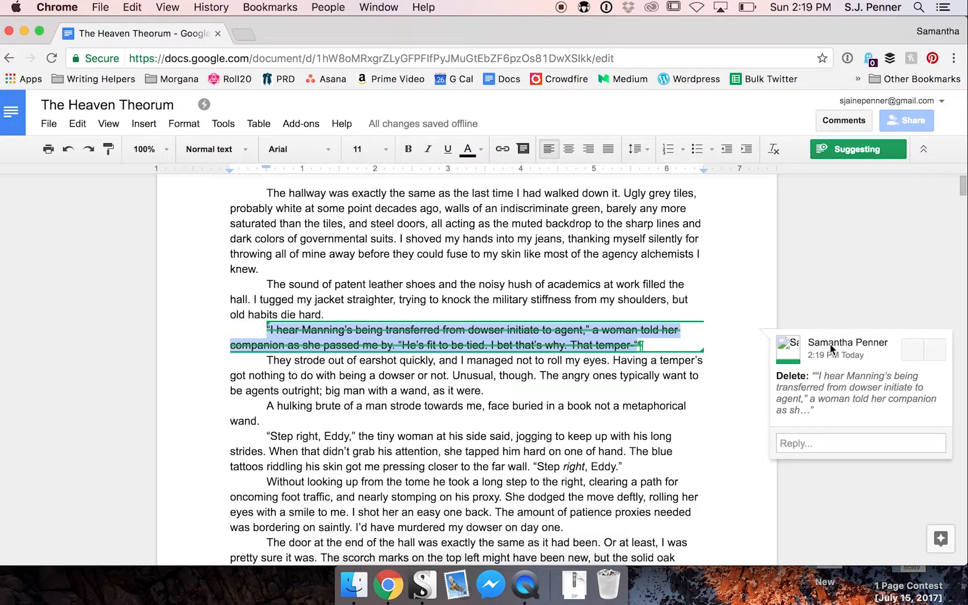
Step: Start a reply reading "fsdfkj" on the deletion suggestion, erase it and leave the reply unposted
click(845, 445)
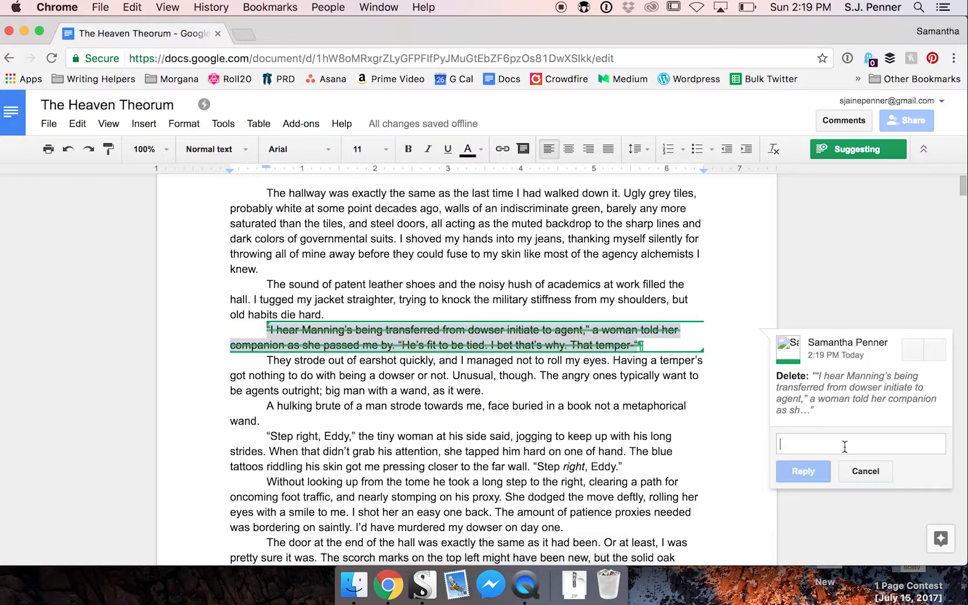
text(fsdfkj)
key(BackSpace)
key(BackSpace)
key(BackSpace)
key(BackSpace)
key(BackSpace)
key(BackSpace)
click(774, 226)
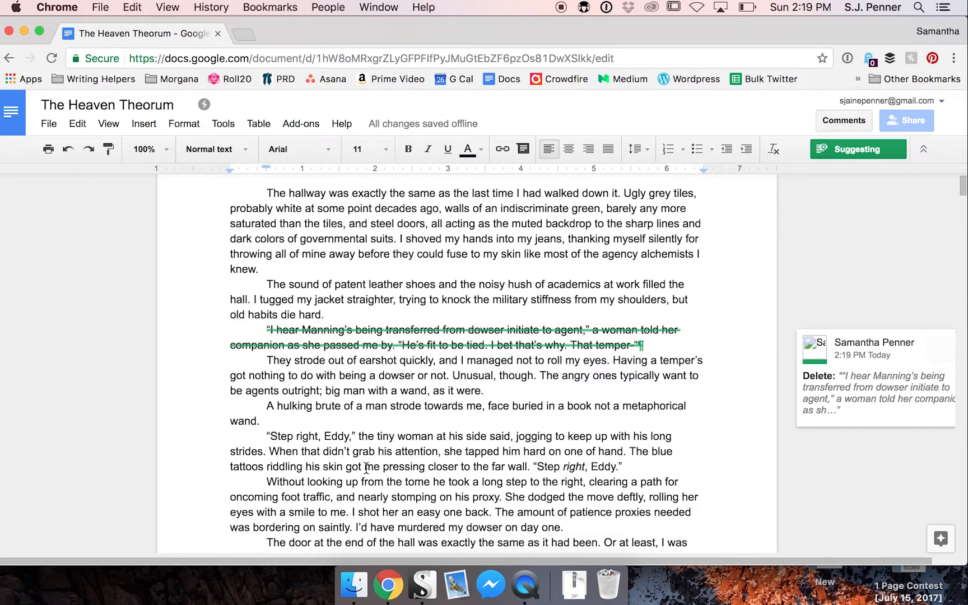
Step: Suggest adding the word "very" before "tiny woman" in the "Step right" paragraph
click(374, 436)
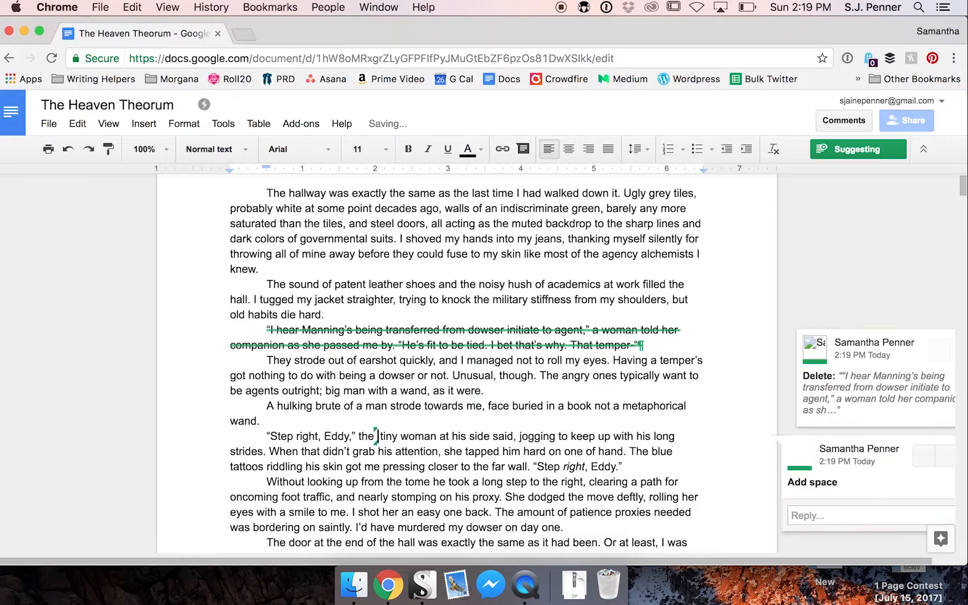
text(very)
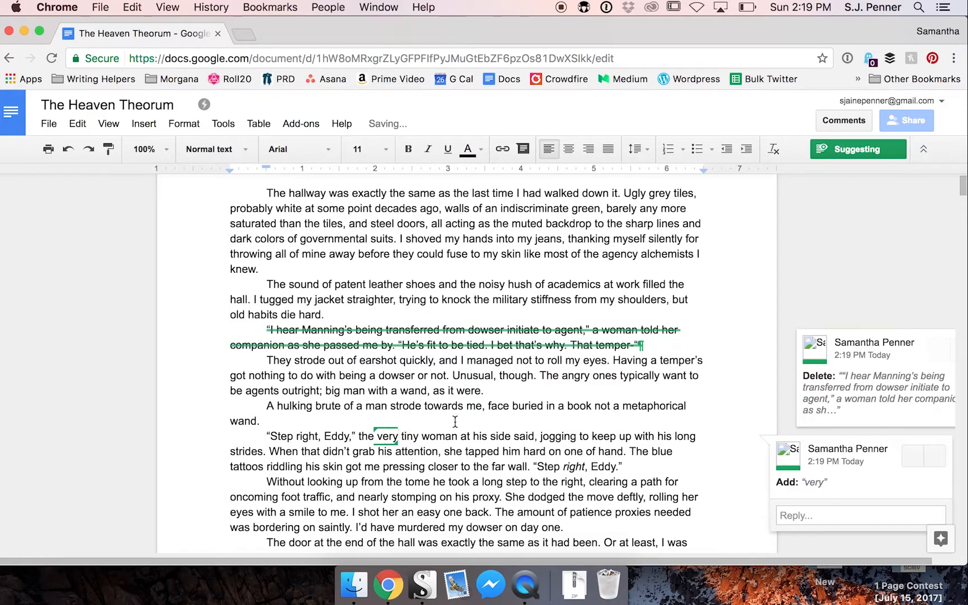
click(455, 421)
Step: Accept the suggestion to delete the third paragraph, and undo that acceptance
scroll(410, 512, down, 5)
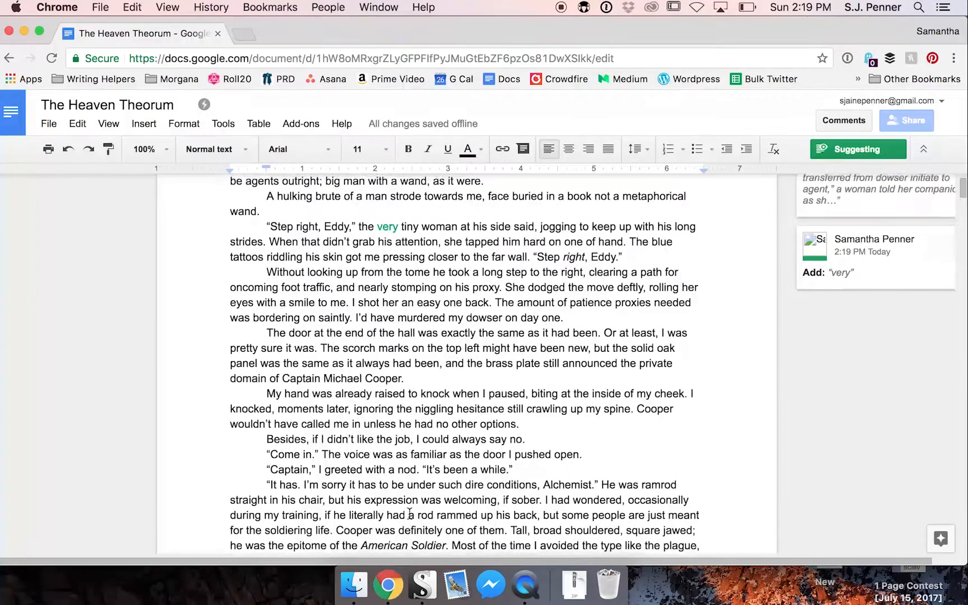
scroll(410, 512, up, 3)
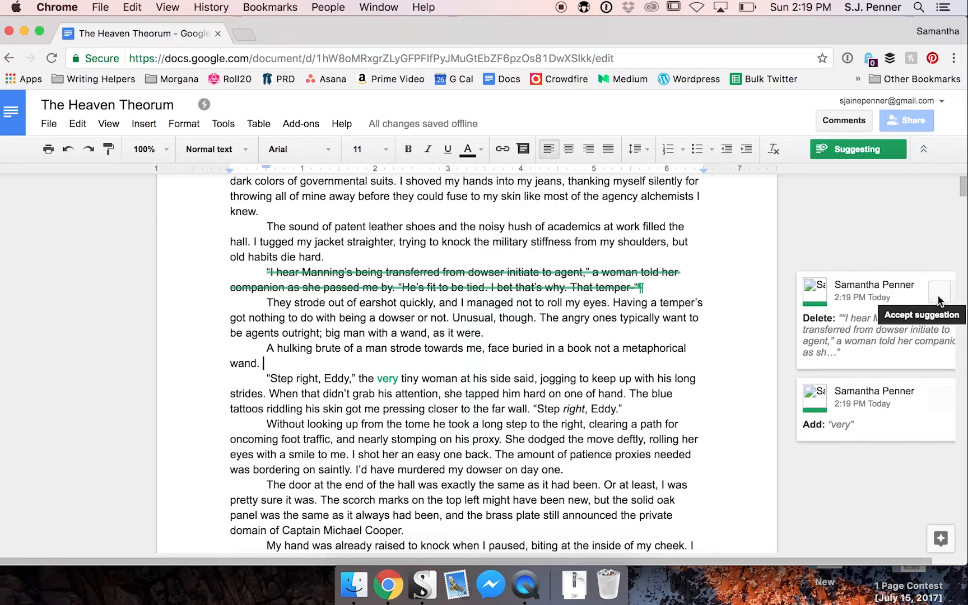
click(936, 296)
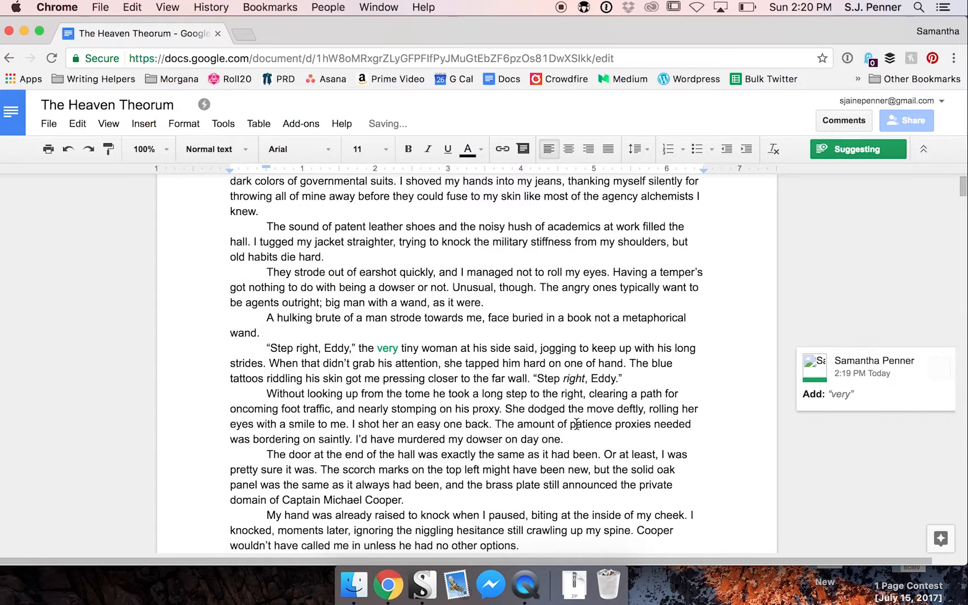
key(super+z)
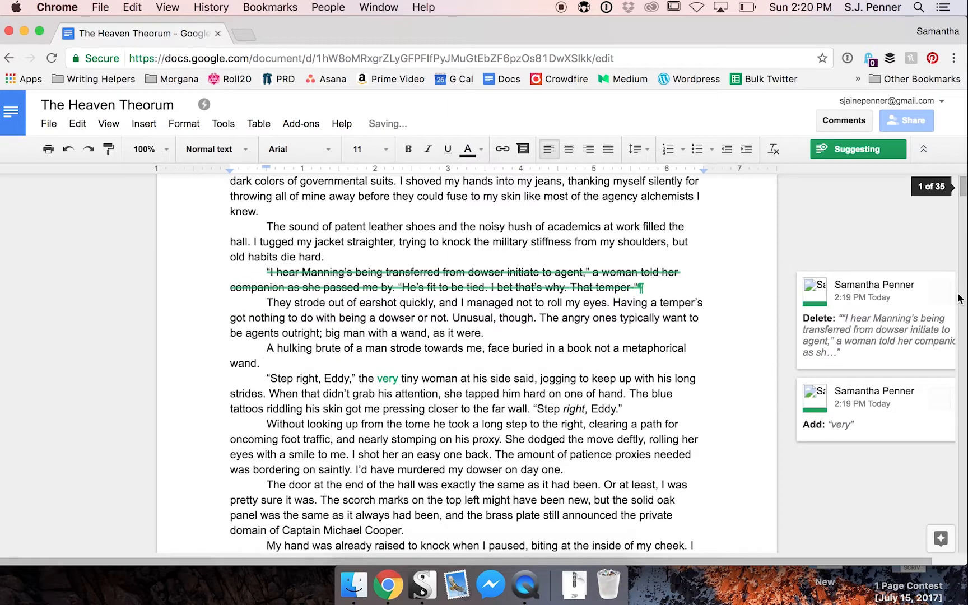
Step: Reject both the paragraph deletion suggestion and the "very" insertion suggestion
click(954, 296)
click(947, 387)
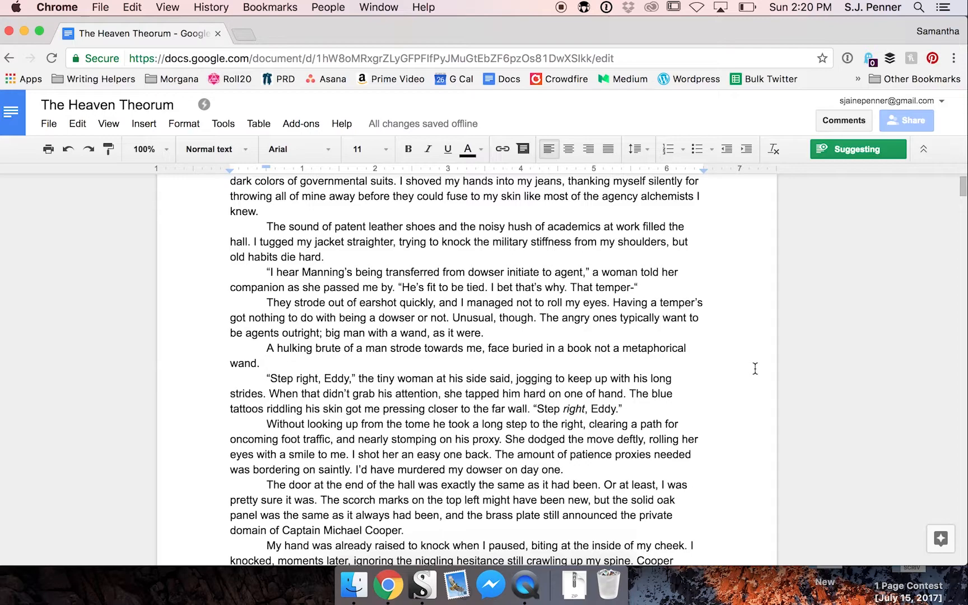
scroll(518, 303, down, 15)
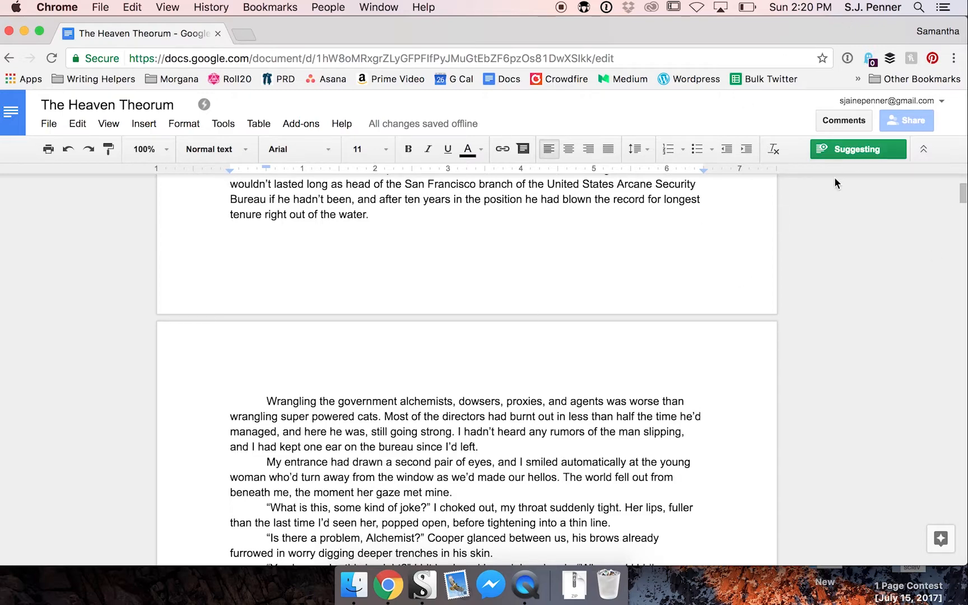
Step: Switch The Heaven Theorum document from Suggesting to Editing mode
scroll(430, 247, down, 10)
scroll(430, 247, down, 4)
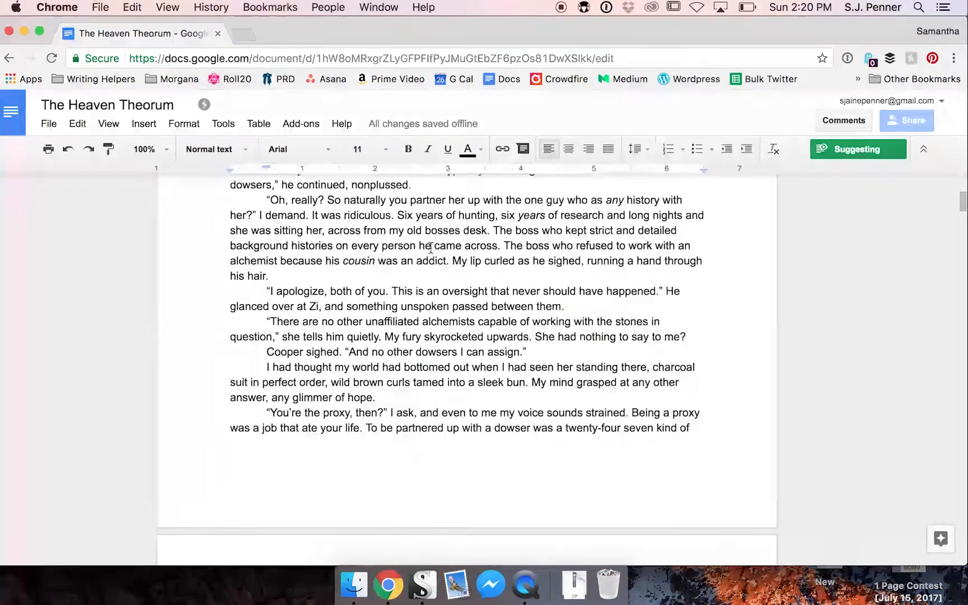
click(886, 149)
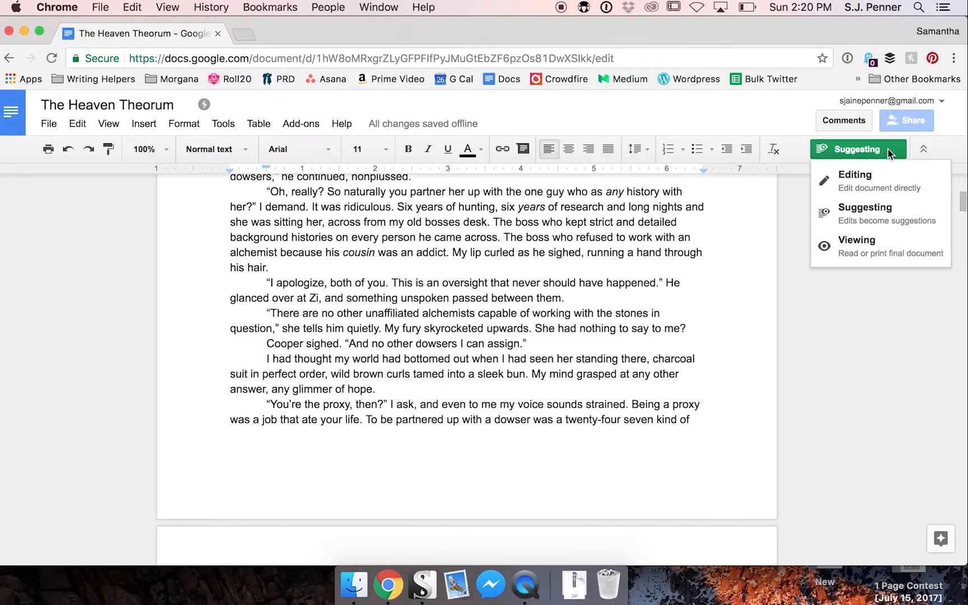
click(859, 176)
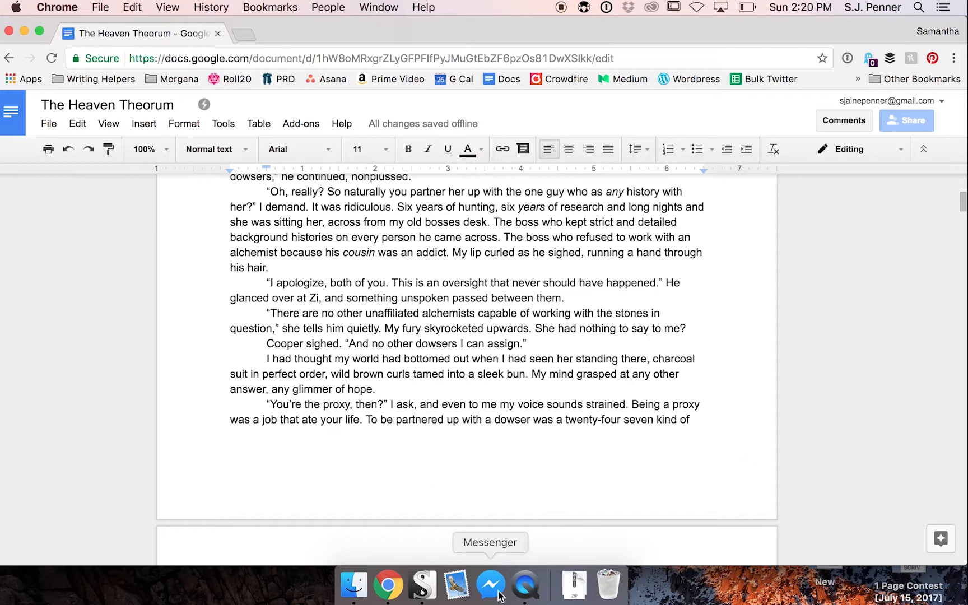
Step: Switch to Scrivener and highlight, one by one, process step 4, the two-week wait below it and step 5
click(422, 585)
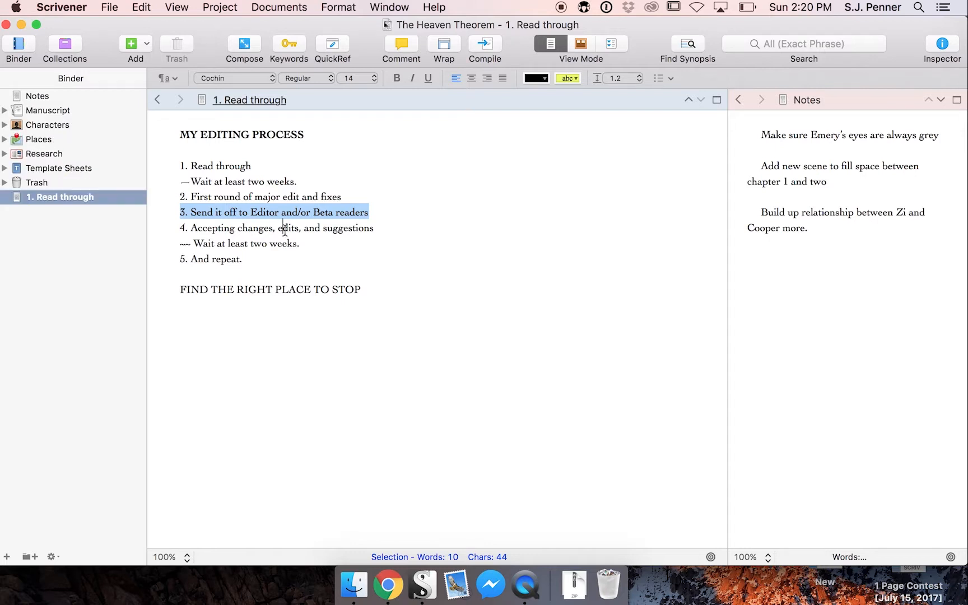
triple_click(285, 231)
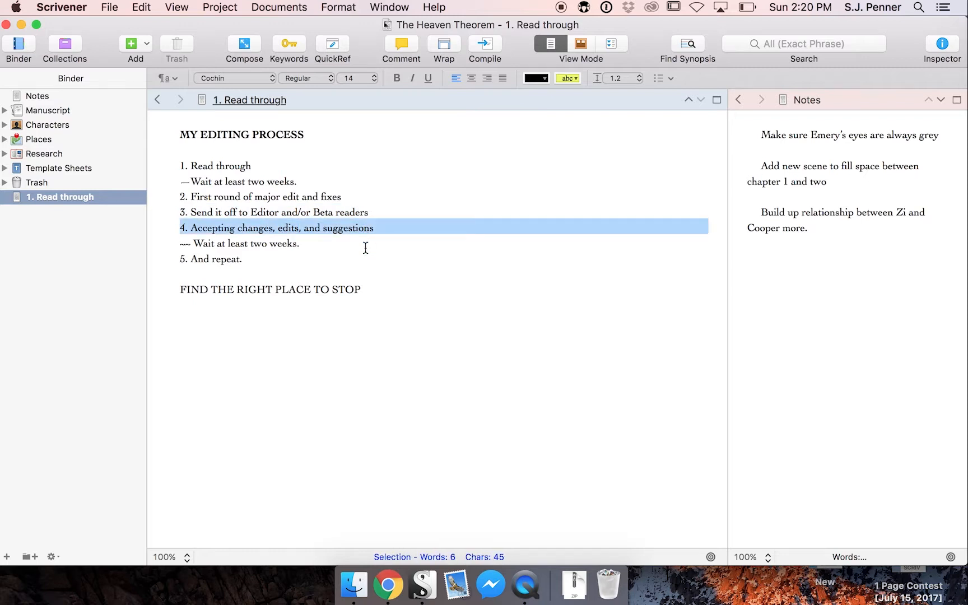
click(309, 244)
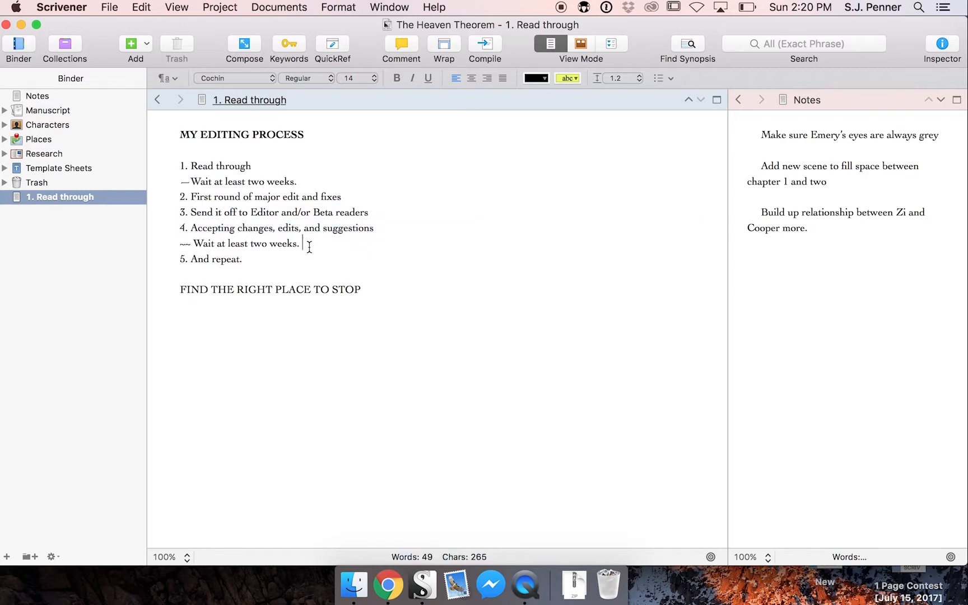
drag(307, 244, 130, 245)
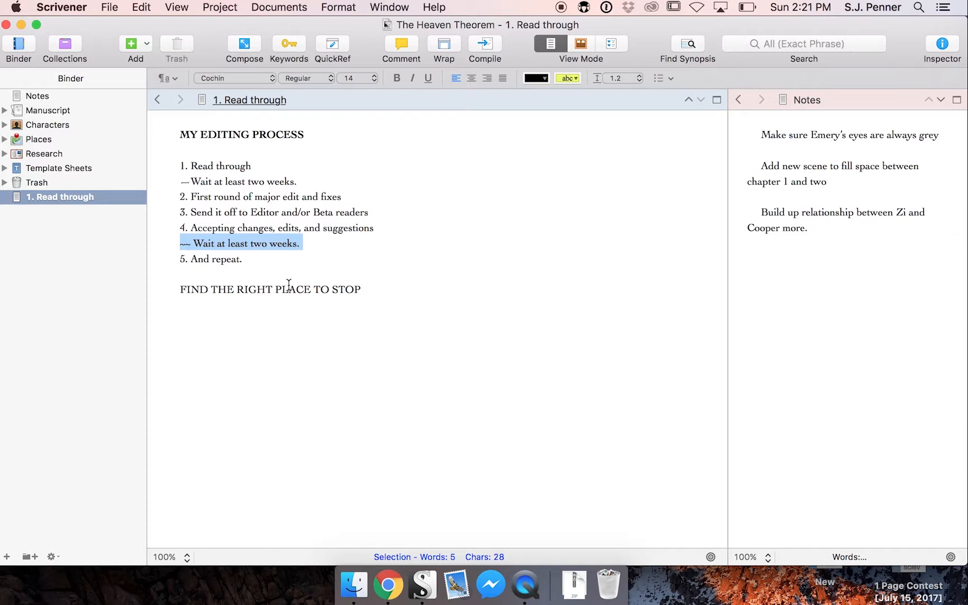
click(267, 264)
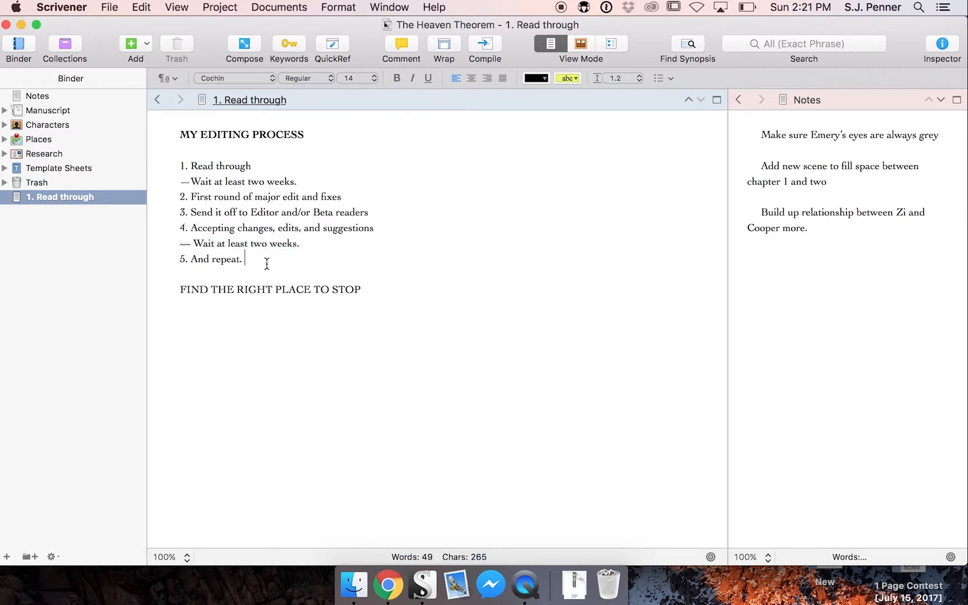
drag(266, 264, 288, 261)
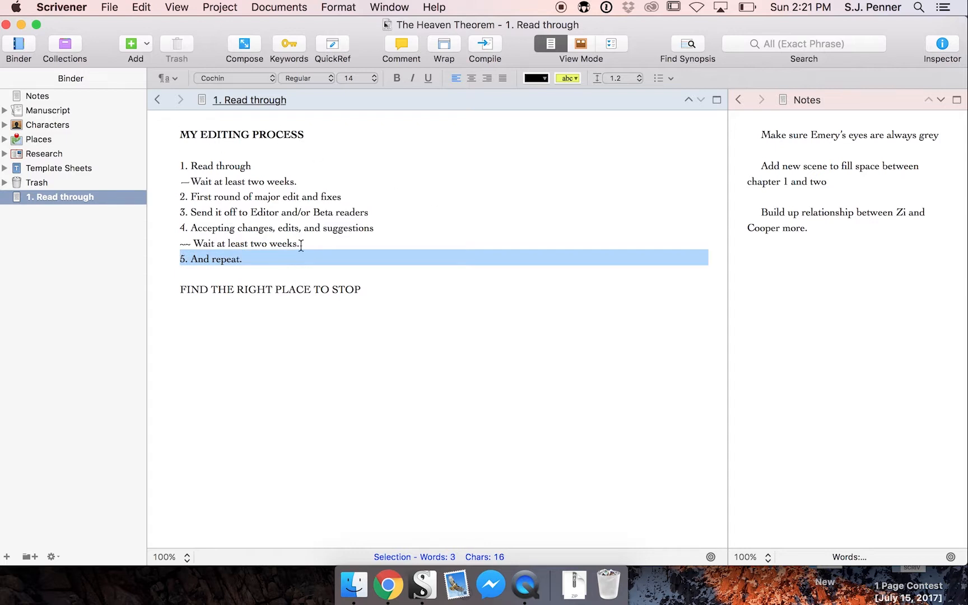
Step: Review the repeating cycle in the editing process list, from the first two-week wait through steps 2, 3 and 4
triple_click(177, 184)
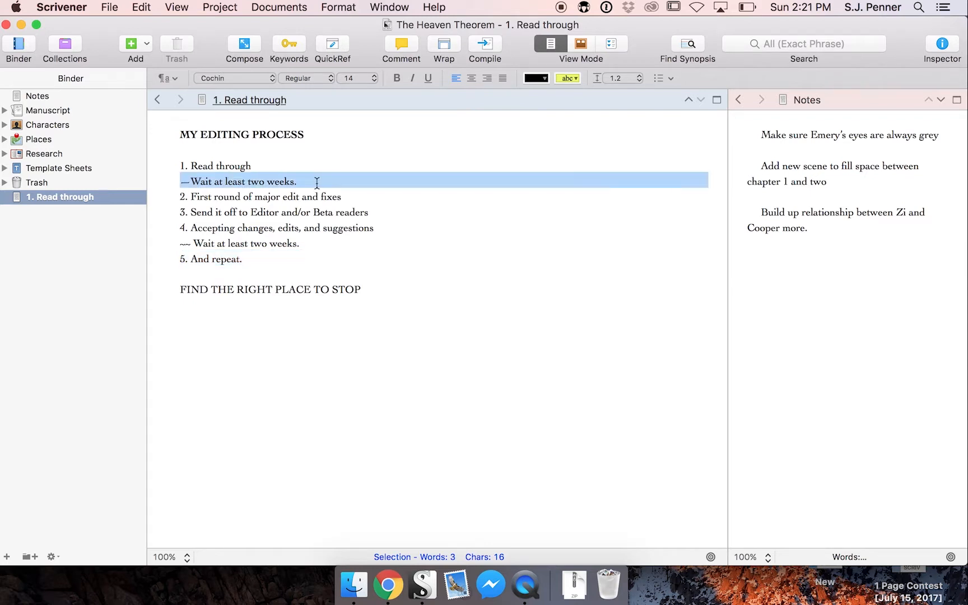
double_click(322, 205)
triple_click(323, 197)
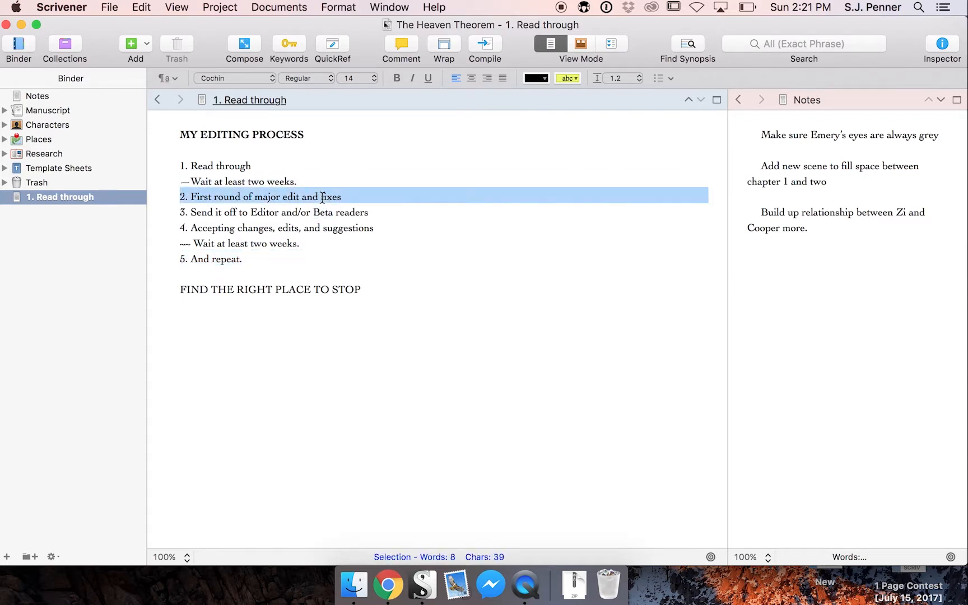
drag(181, 208, 417, 218)
click(441, 226)
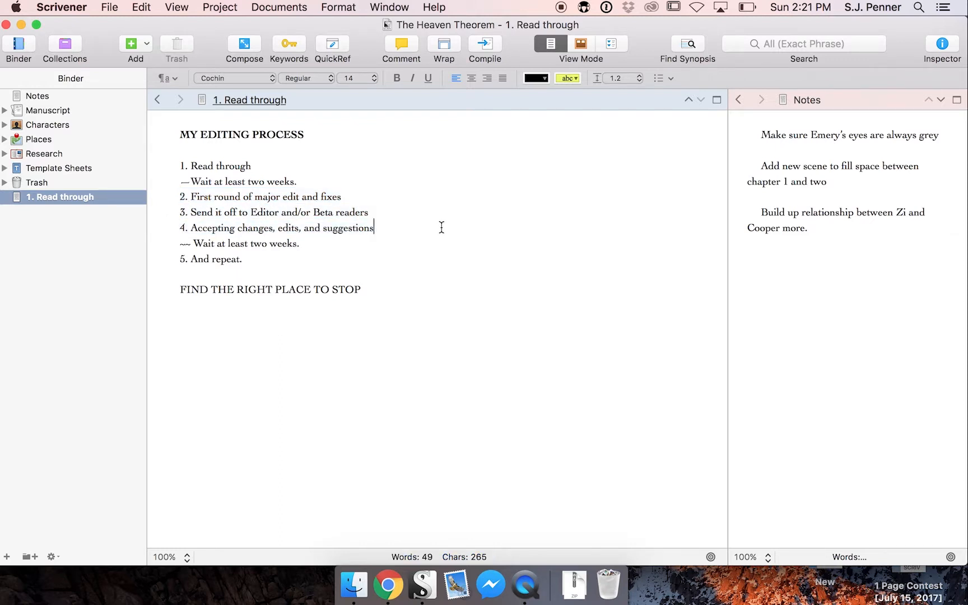
click(404, 255)
drag(191, 228, 430, 228)
triple_click(207, 270)
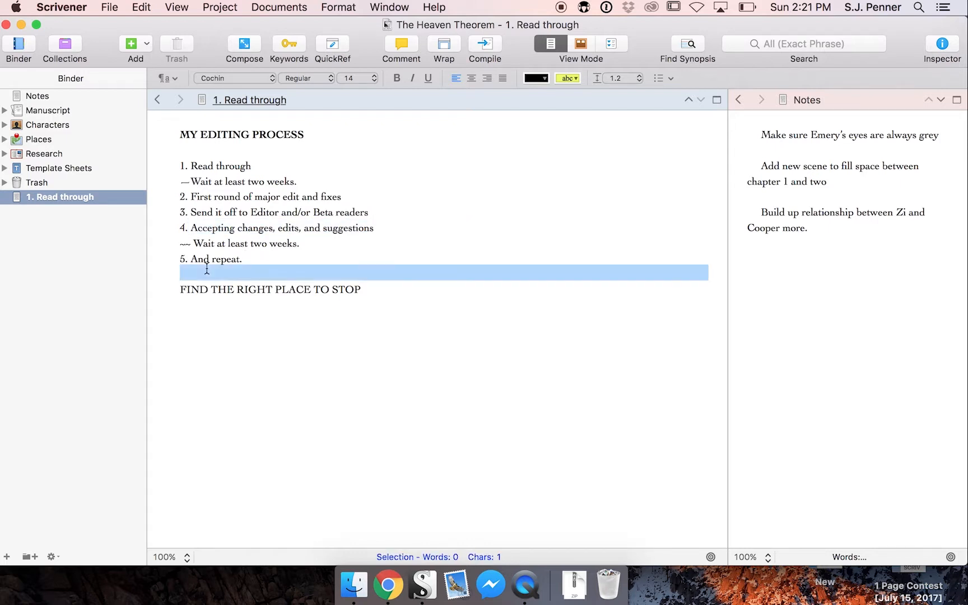
Step: Highlight the closing line "FIND THE RIGHT PLACE TO STOP" below the process list, and clear the selection
double_click(281, 316)
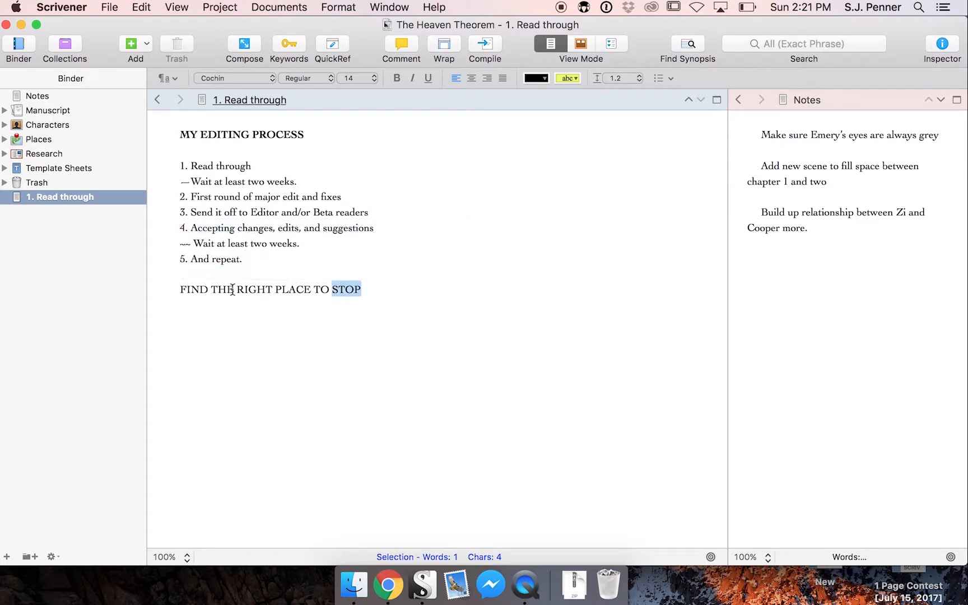
drag(177, 278, 365, 310)
click(365, 309)
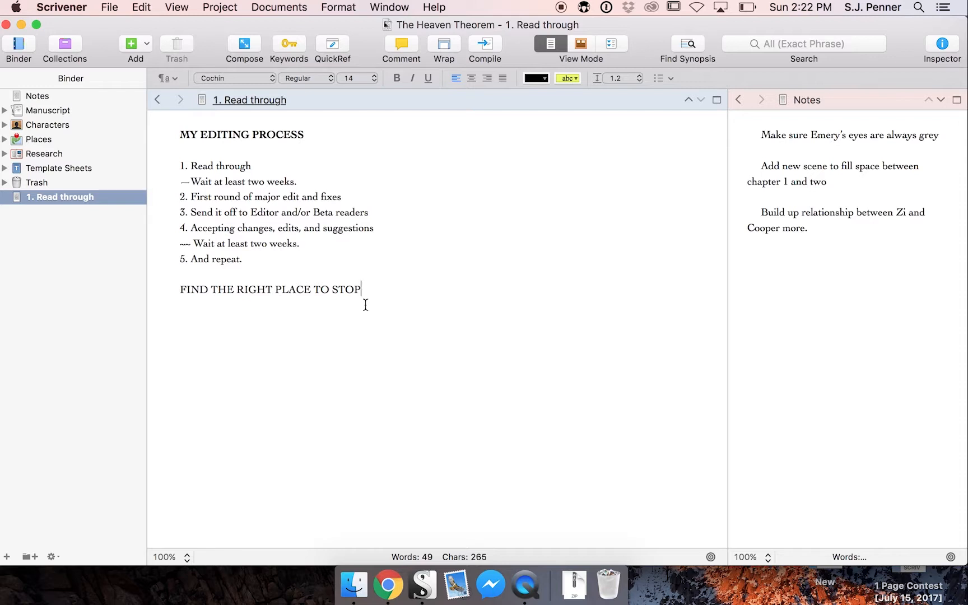
drag(376, 282, 175, 281)
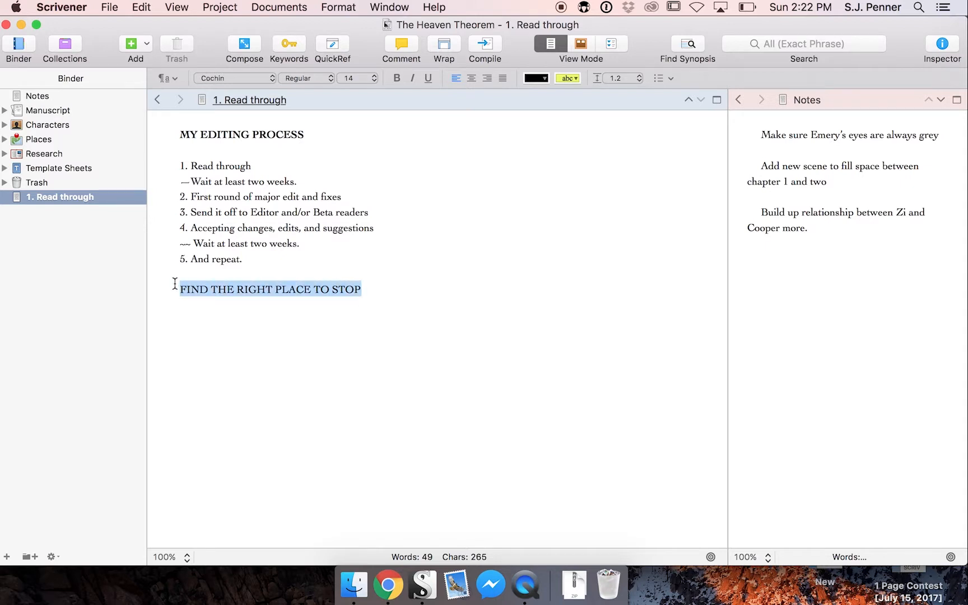
click(342, 322)
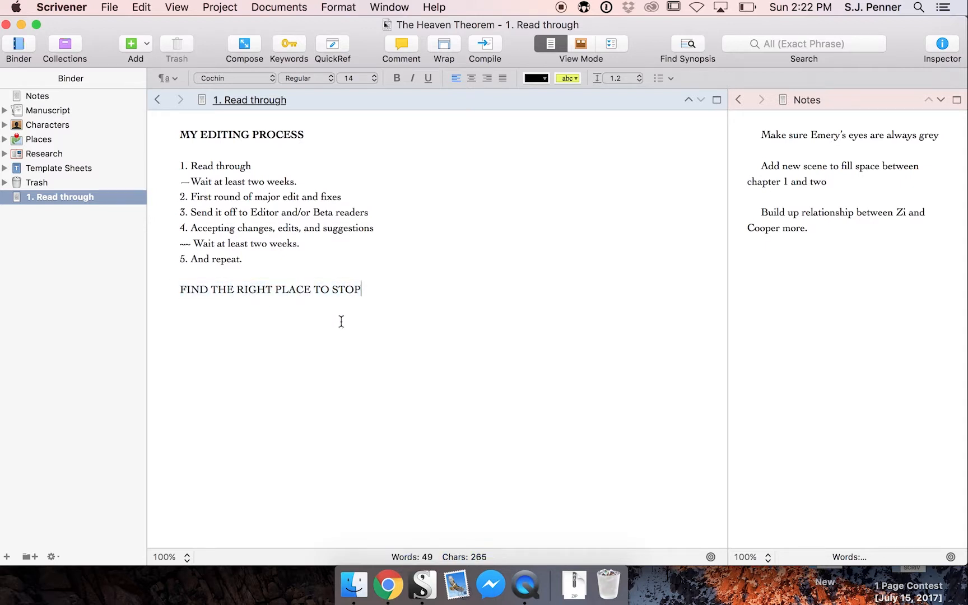
drag(397, 282, 118, 285)
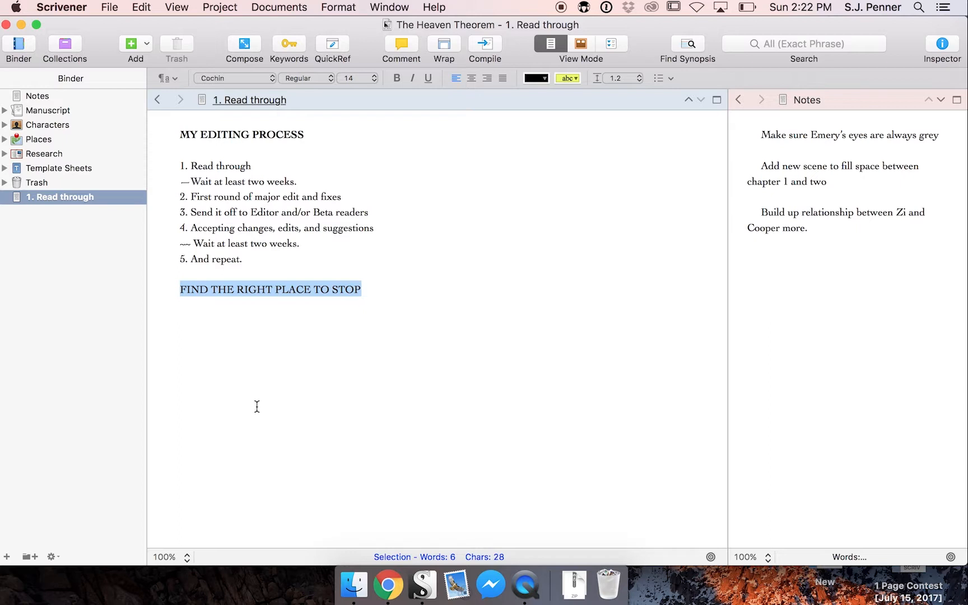
click(277, 197)
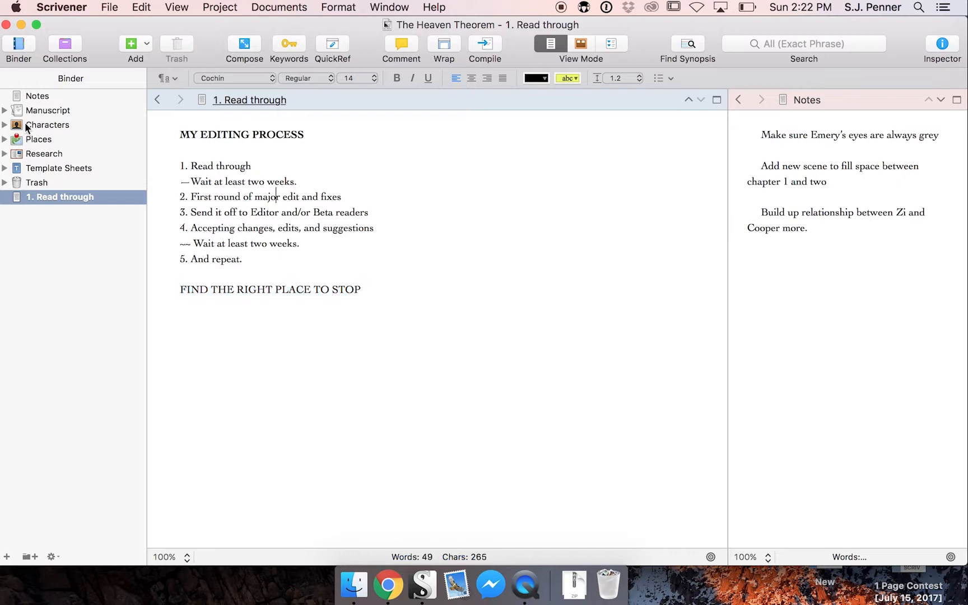